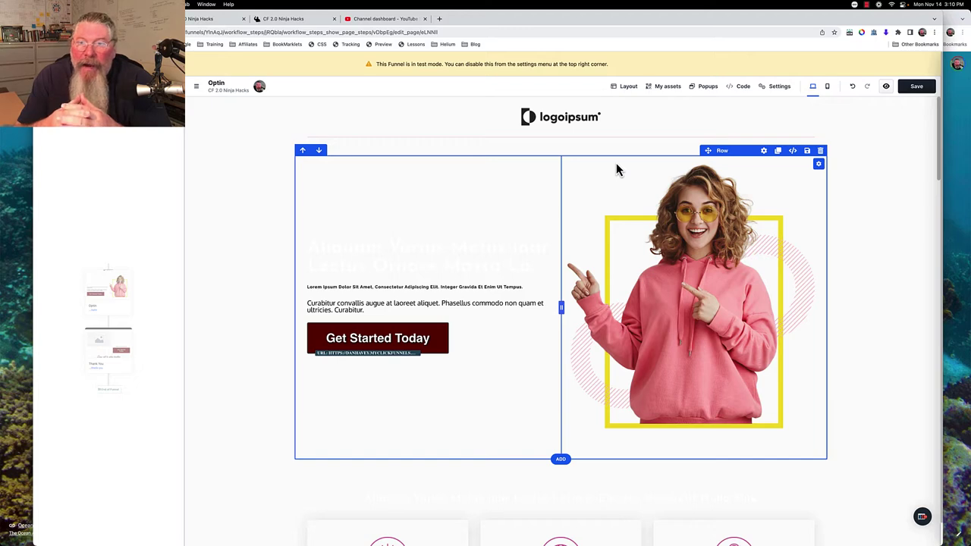
- Limit the layout outline to sections and move the last section, with the black background, up to the first position on the page
click(626, 89)
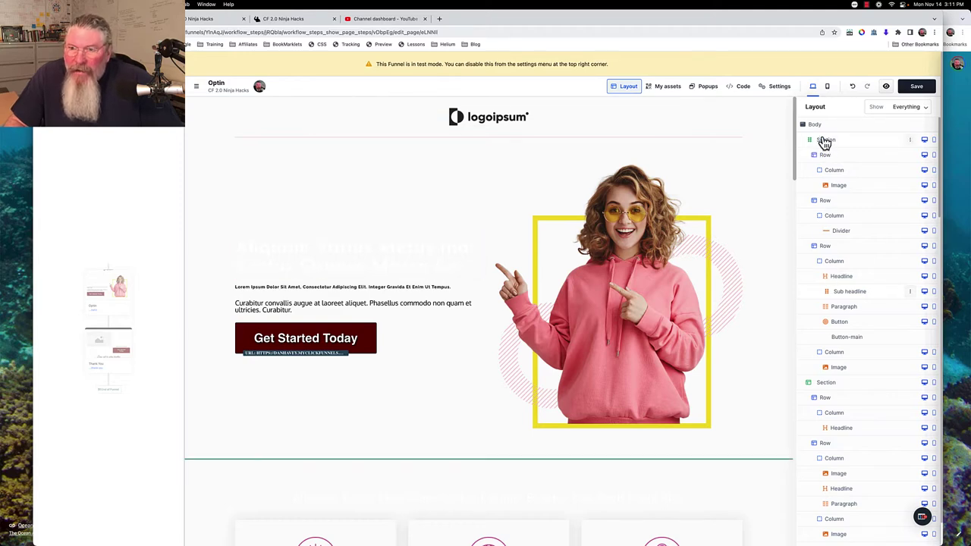
mouse_move(724, 468)
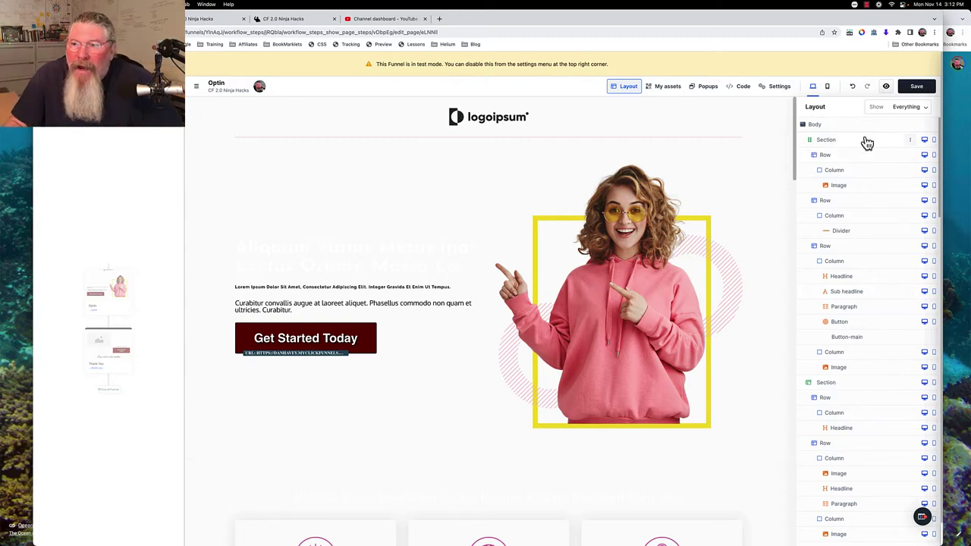
click(906, 109)
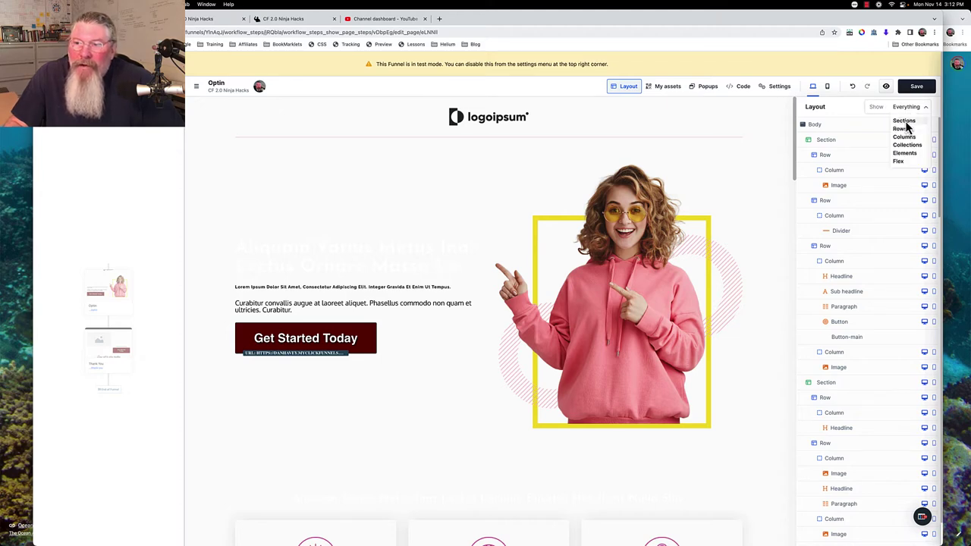
click(904, 120)
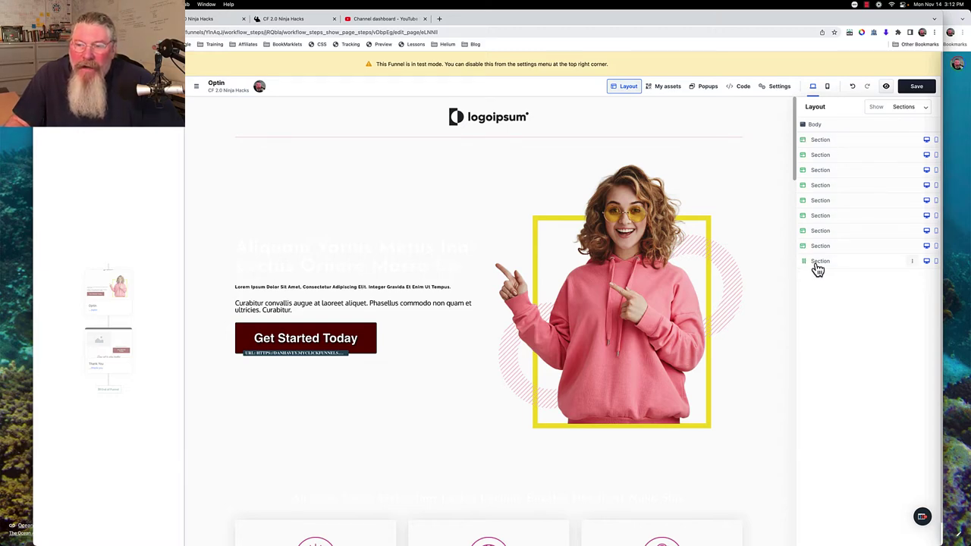
drag(818, 267, 804, 152)
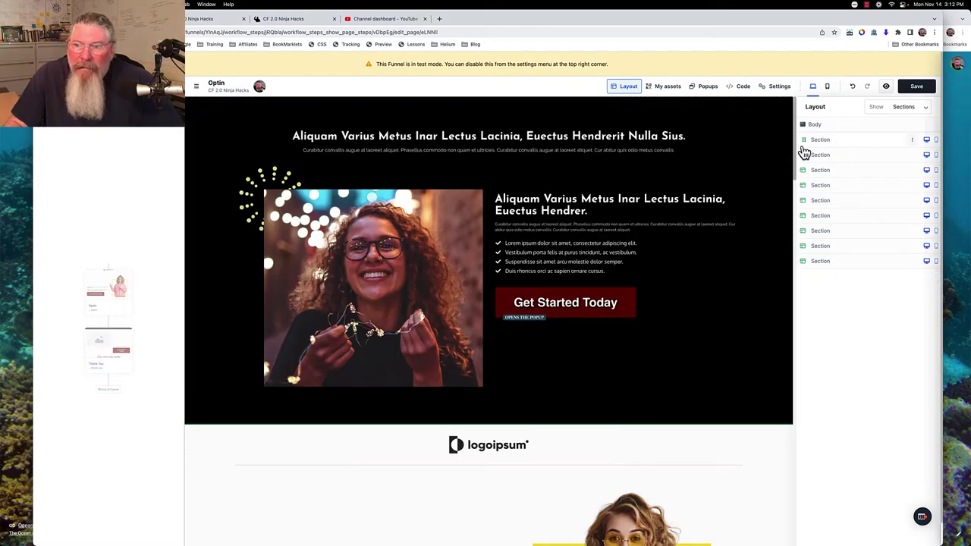
- Move the black section down one position, below the hero section with the logo
click(913, 142)
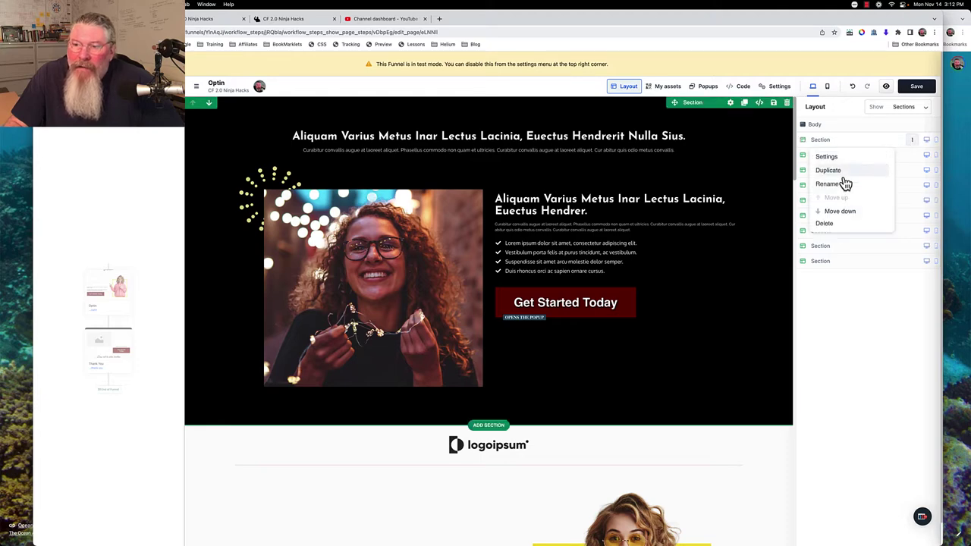
click(820, 215)
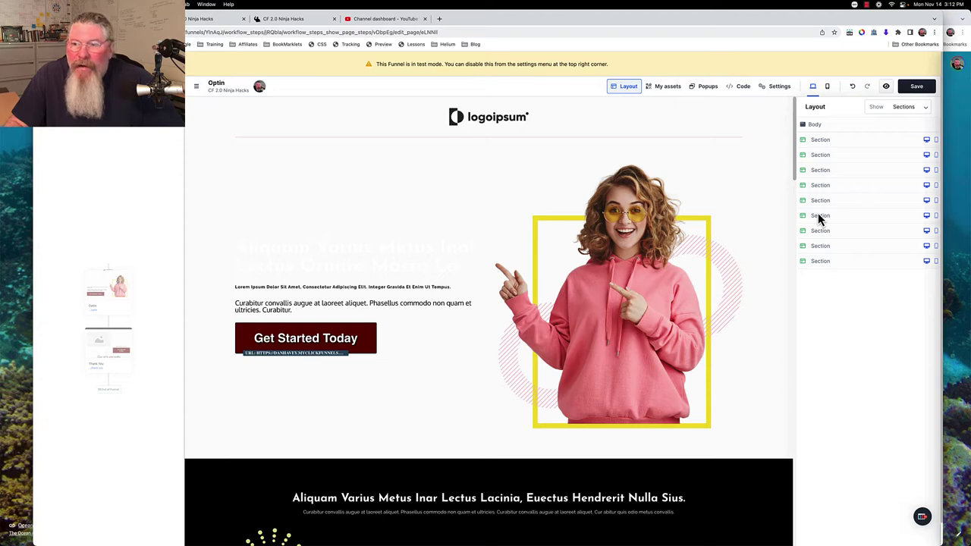
click(432, 423)
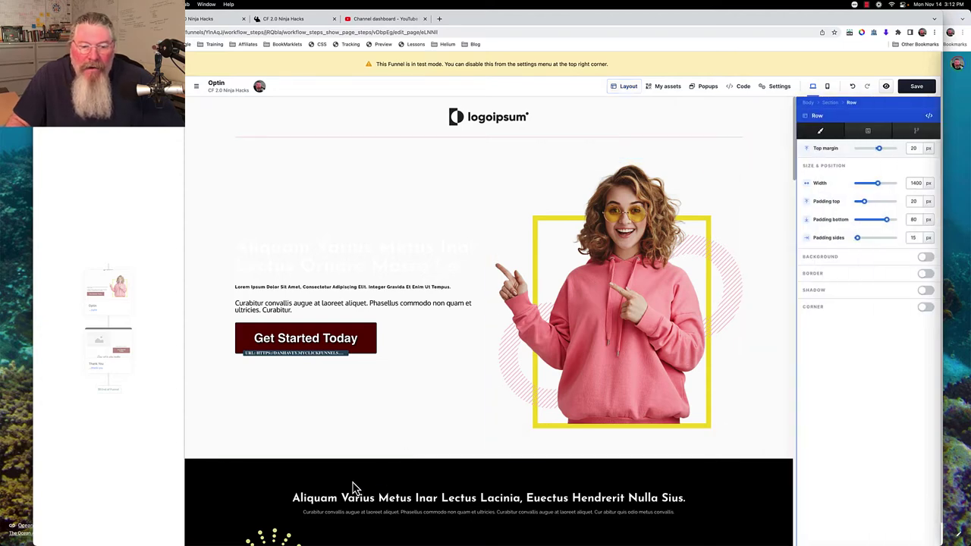
key(Escape)
- Move the black section above the hero section directly on the page, and return it below
scroll(476, 403, down, 2)
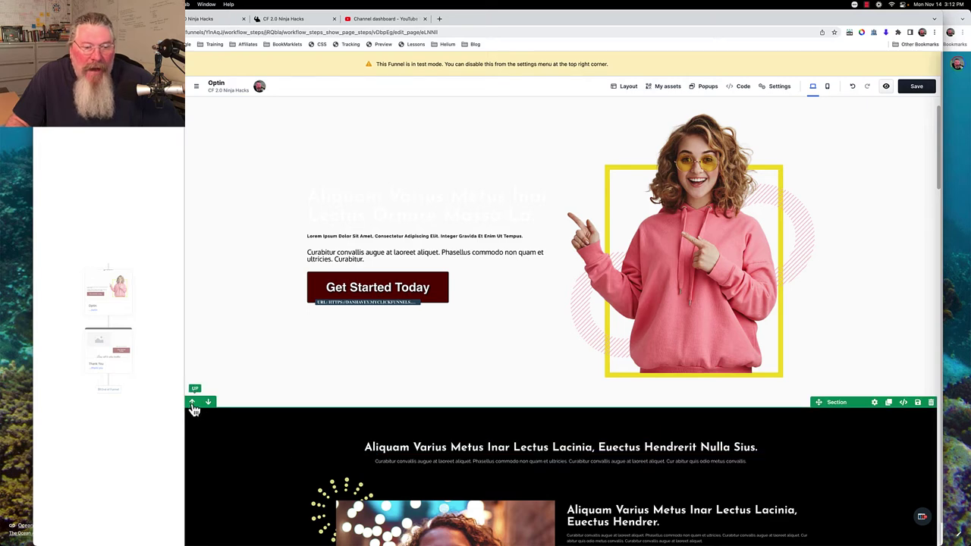
click(194, 404)
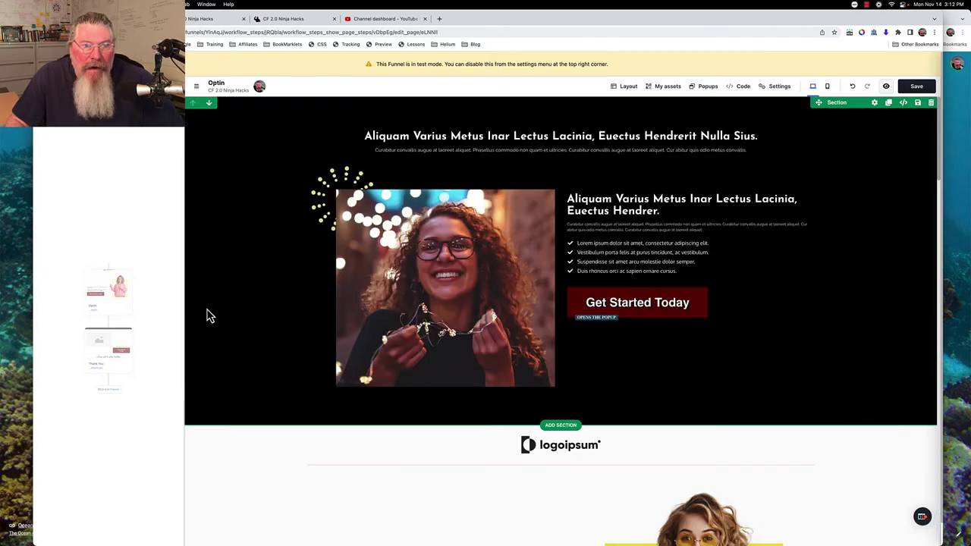
click(210, 106)
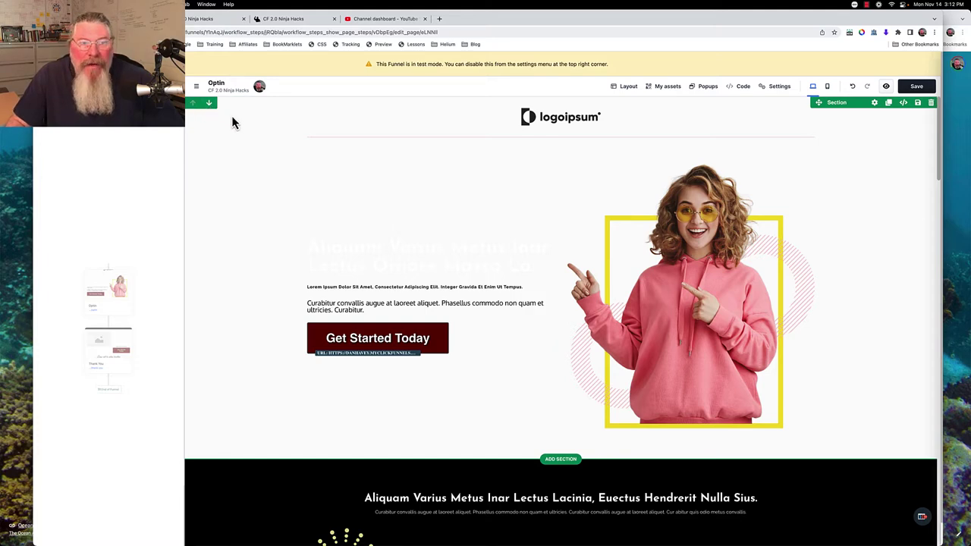
- Move the divider row down below the row with the headline and the woman's photo
click(231, 120)
click(296, 154)
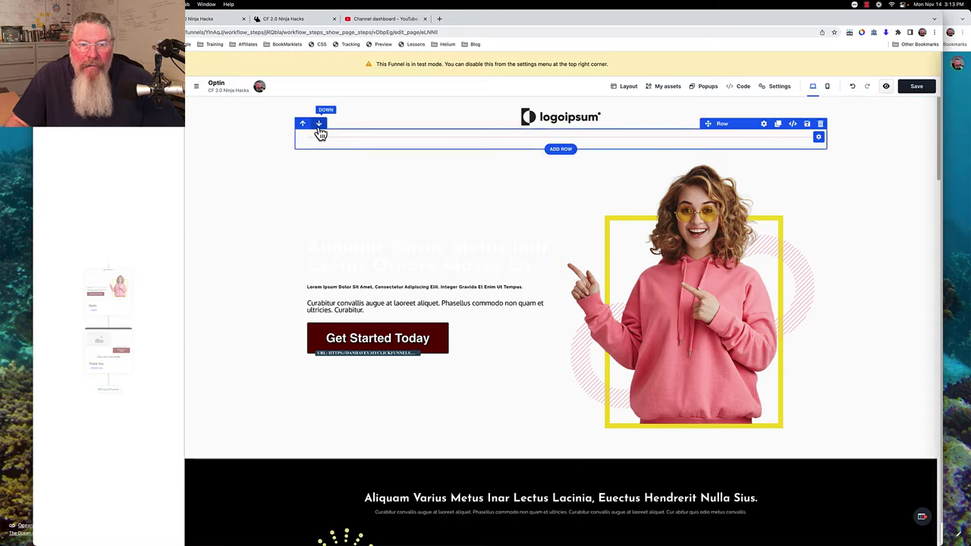
click(319, 124)
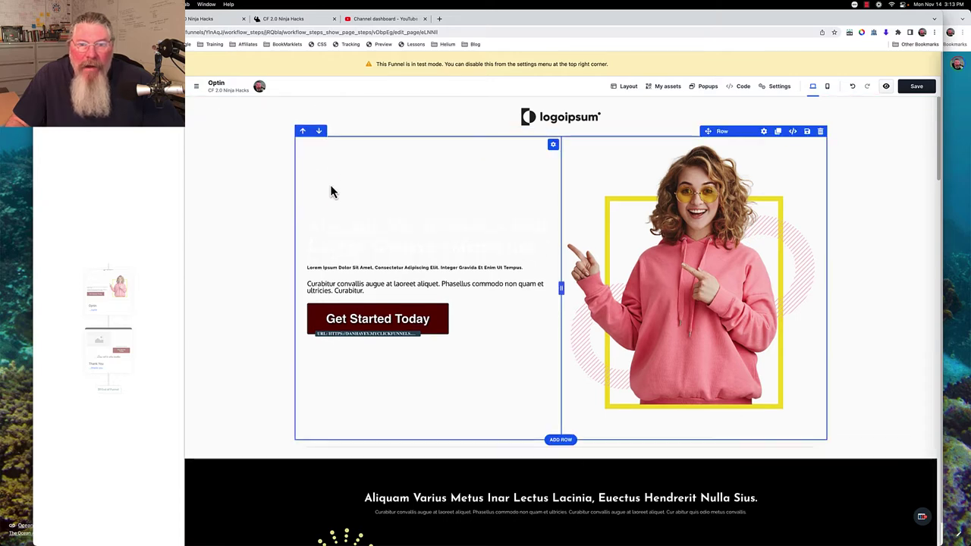
- Move the headline and photo row above the logo row, and return the logo row to the top
click(303, 131)
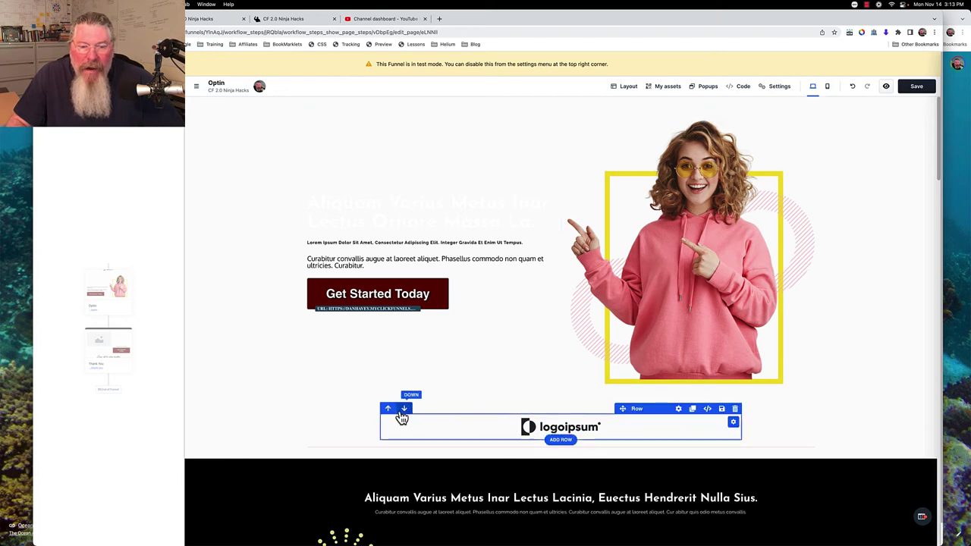
click(388, 409)
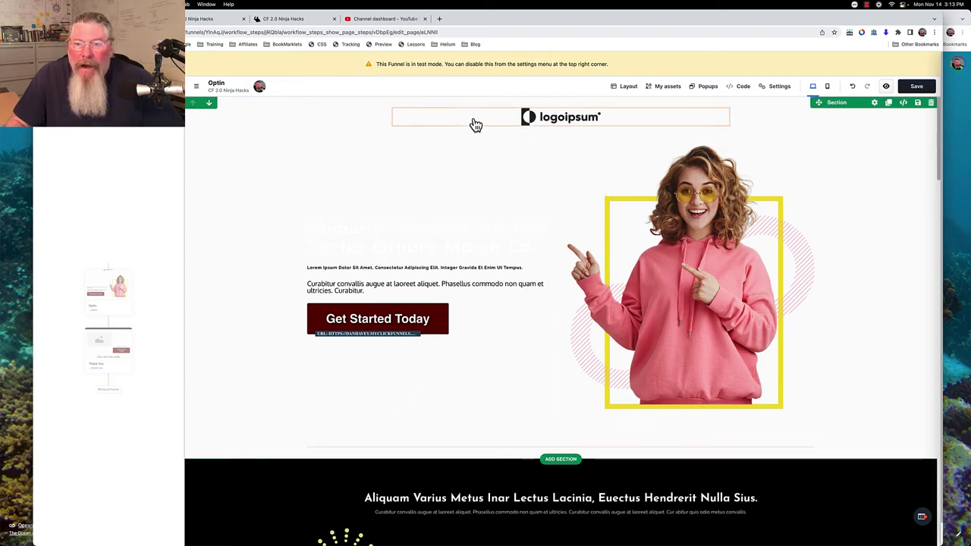
- Limit the layout outline to elements, hide the logo image on desktop, check the desktop view and show the logo there again
click(628, 88)
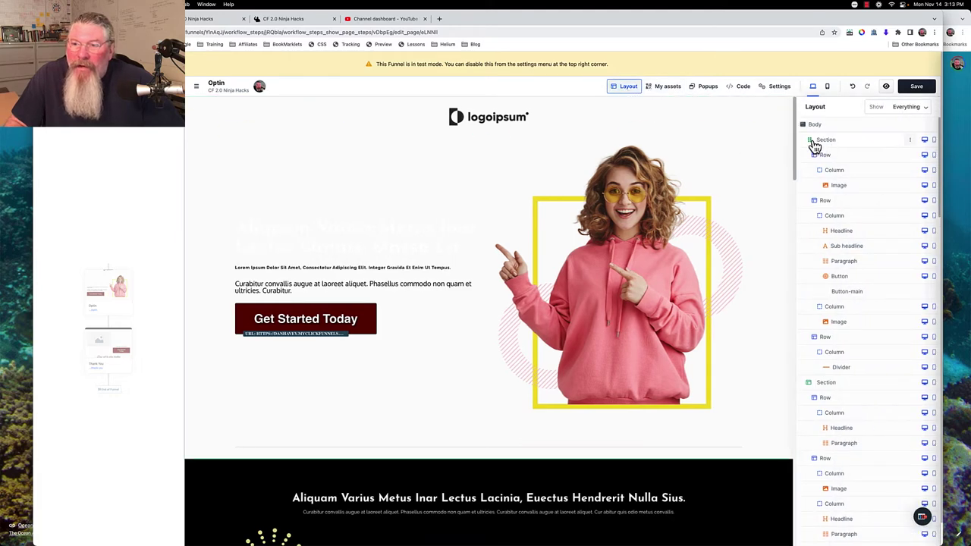
click(907, 109)
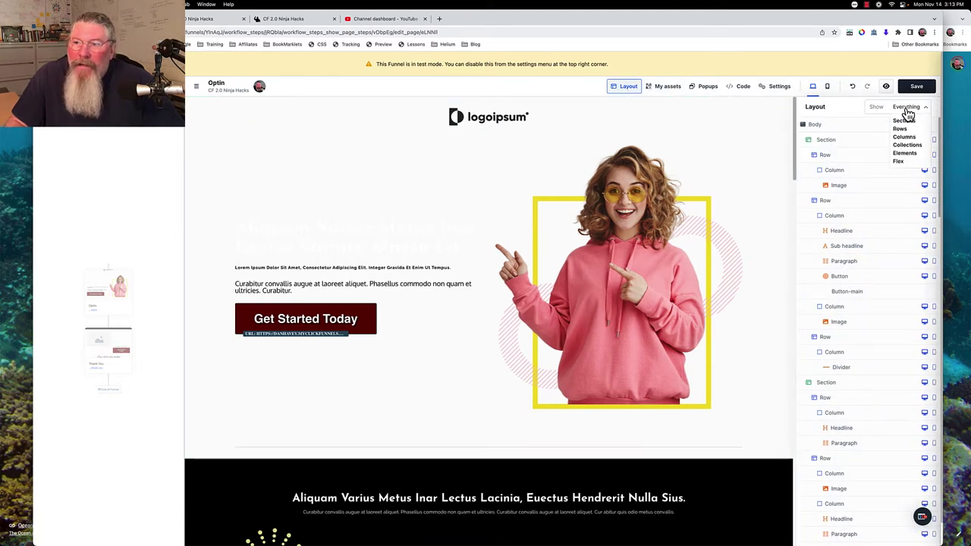
click(905, 153)
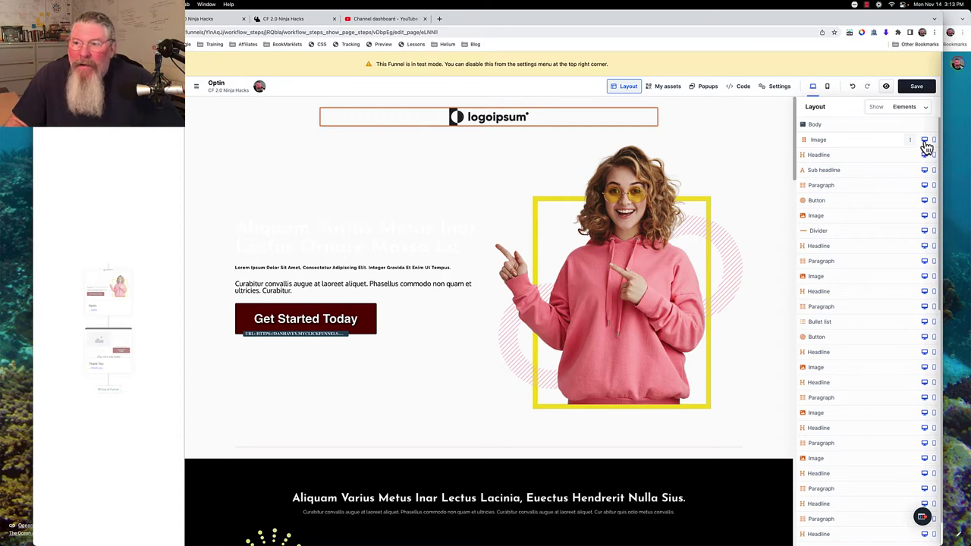
click(924, 141)
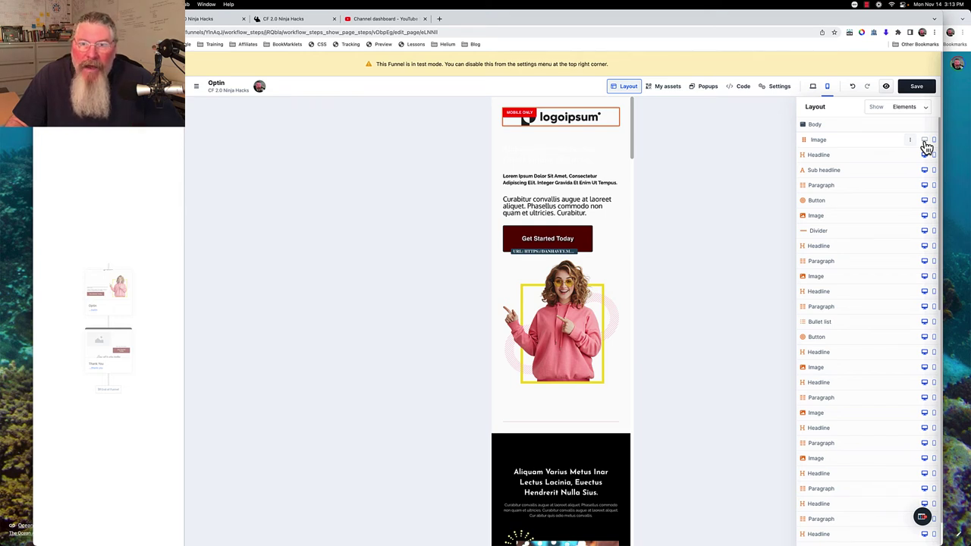
click(813, 88)
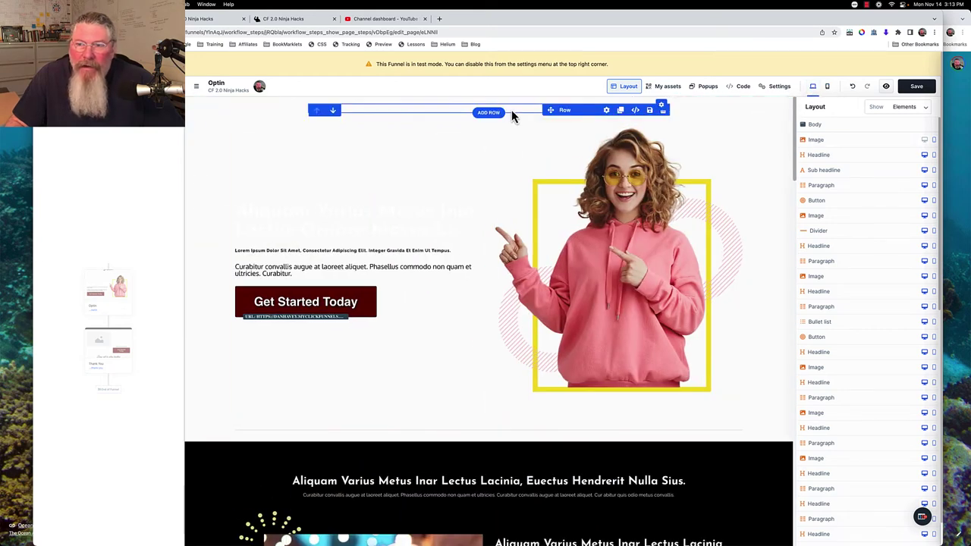
click(924, 141)
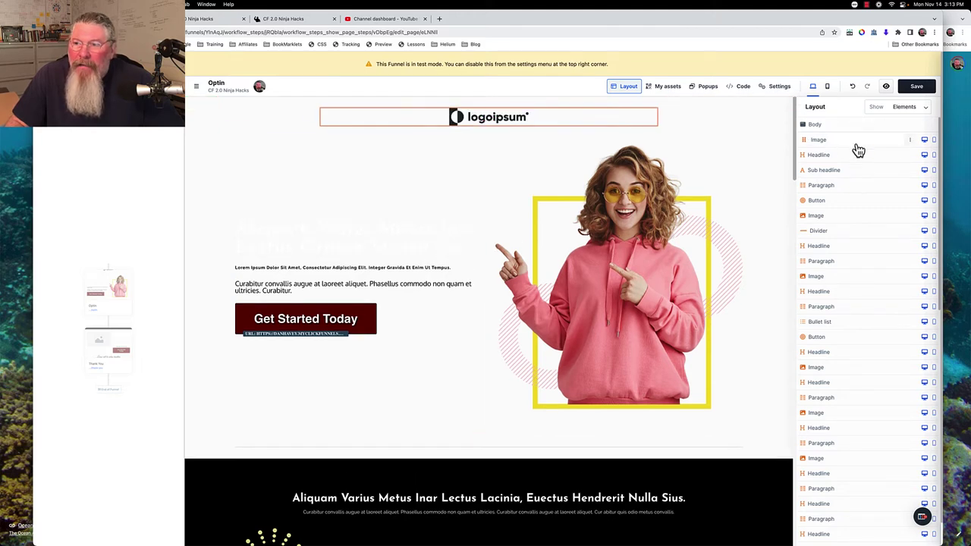
- Hide the logo image on mobile and make it available there again
click(934, 144)
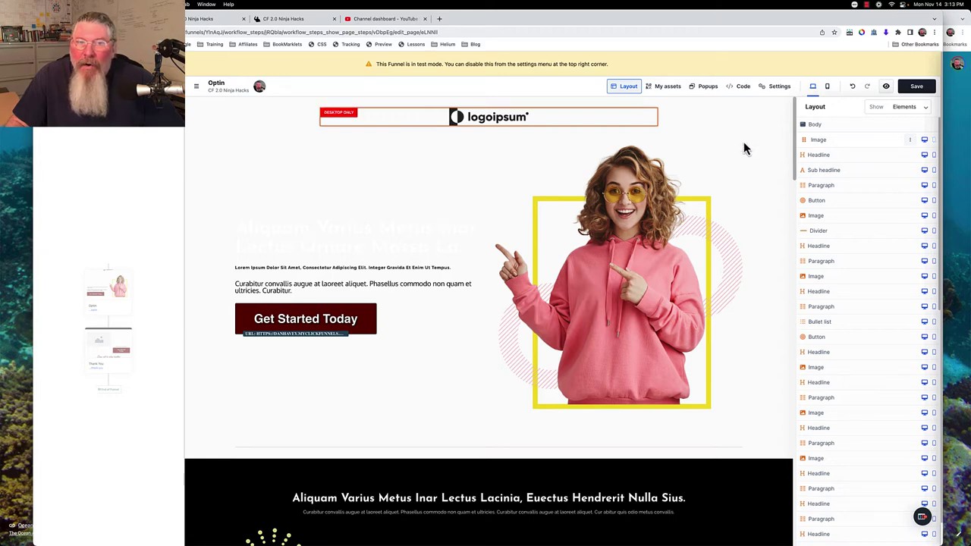
click(934, 140)
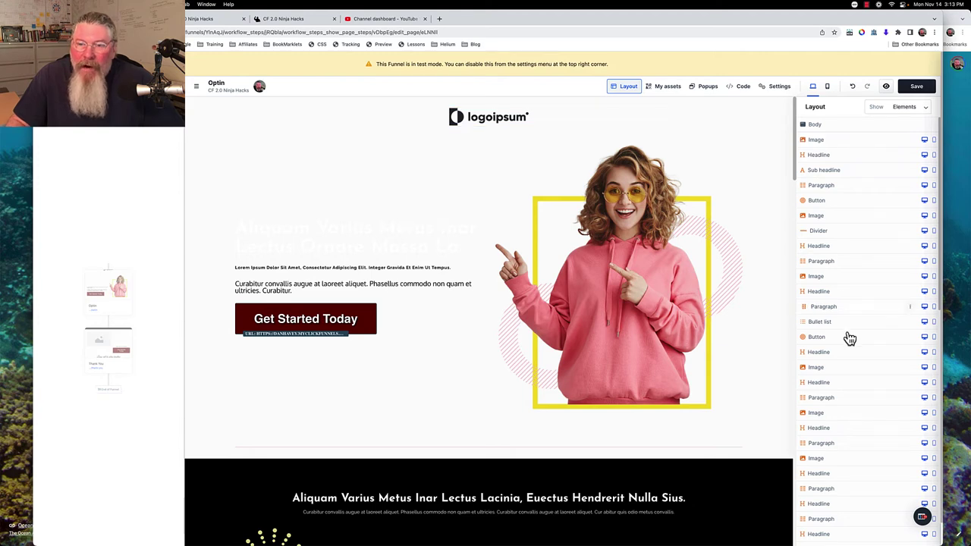
- Set the layout outline to show Everything and move the logo image between the hero's sub headline and paragraph
click(909, 109)
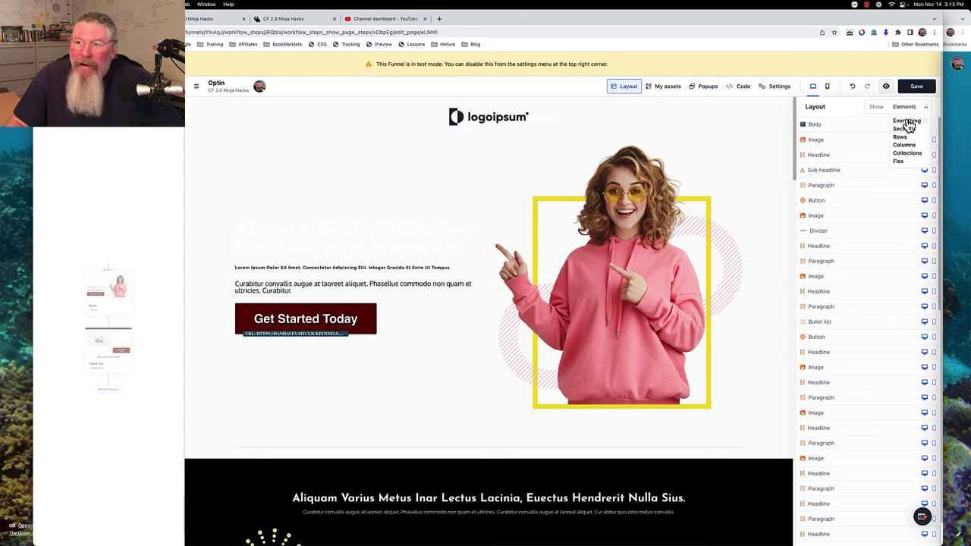
click(907, 121)
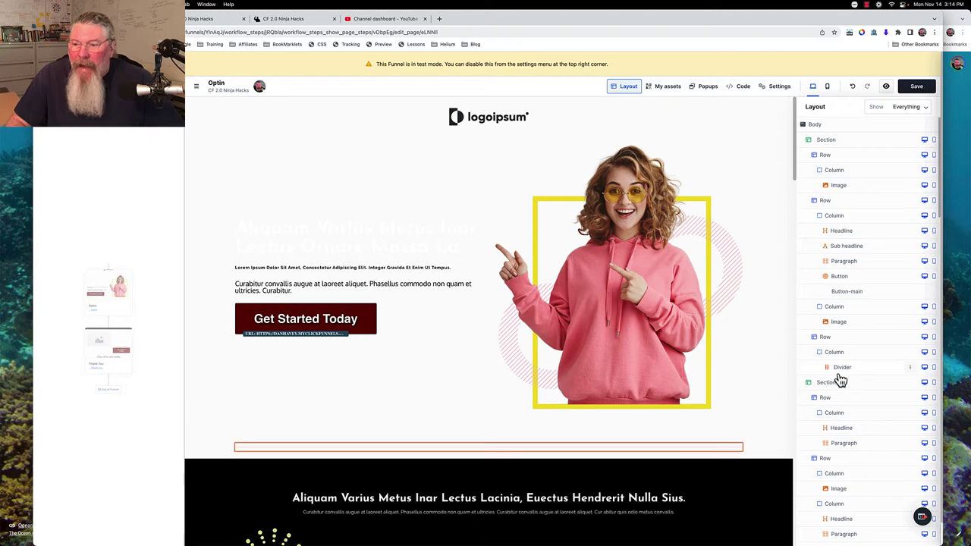
scroll(836, 243, down, 1)
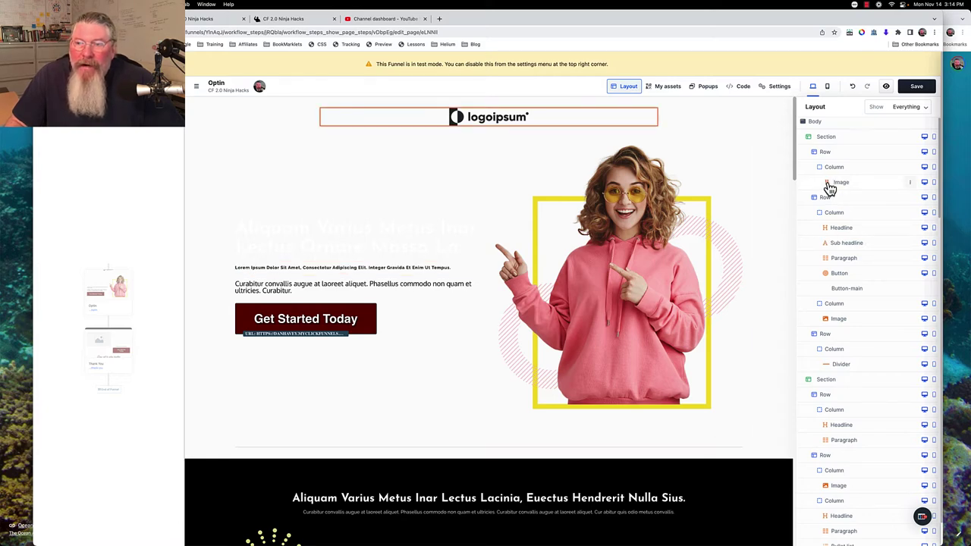
drag(829, 188, 309, 284)
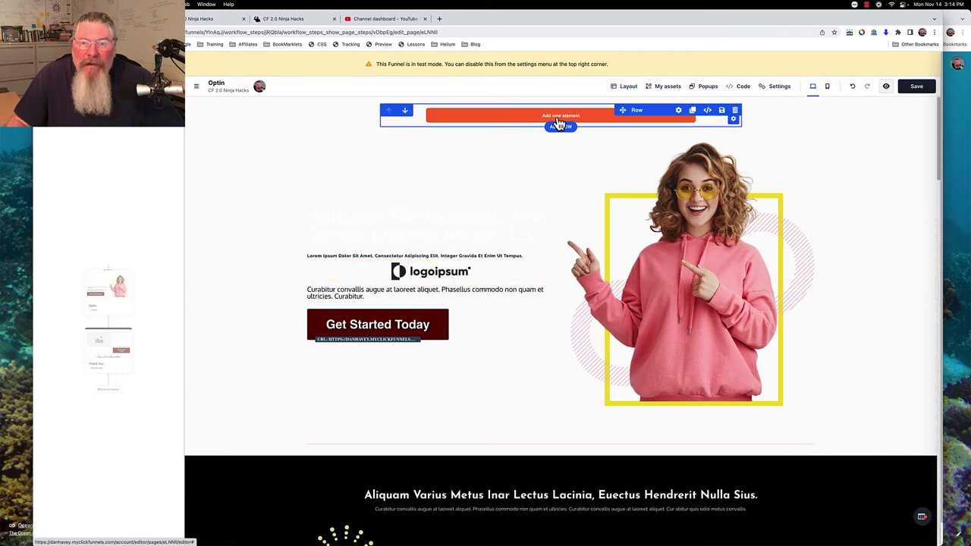
- Move the logo image above the woman's photo, and return it to the empty row at the top of the page
click(626, 85)
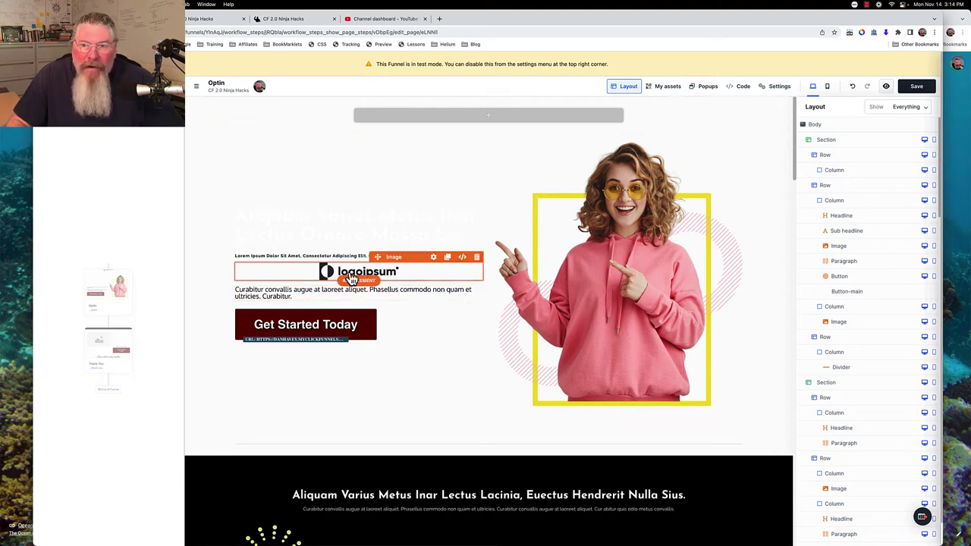
drag(350, 279, 843, 176)
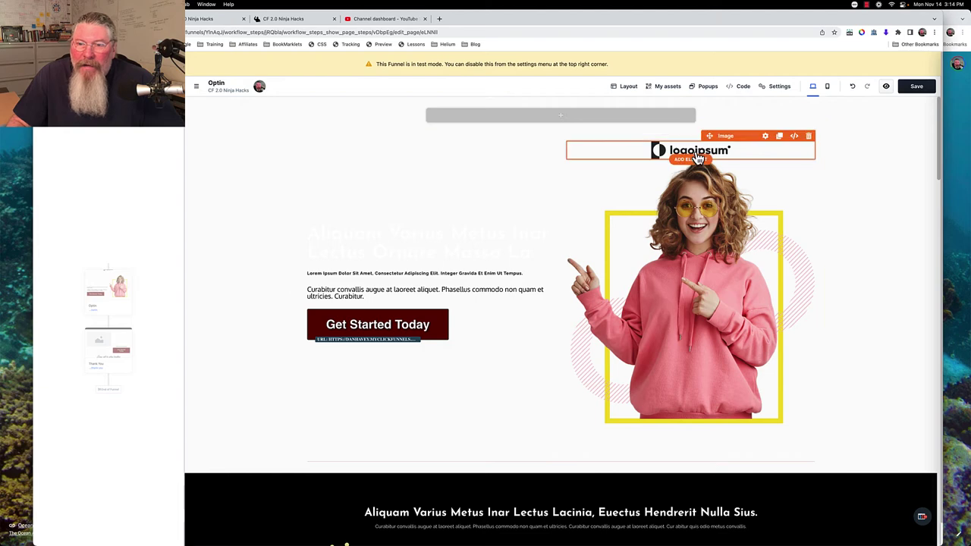
drag(698, 155, 566, 116)
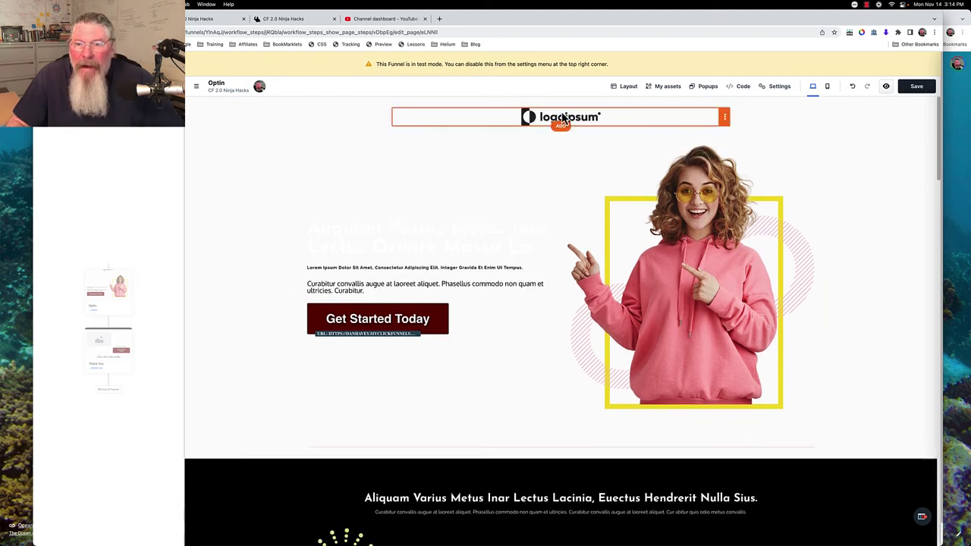
- Duplicate the logo image in the layout outline and rename the copy as Image Test
click(624, 87)
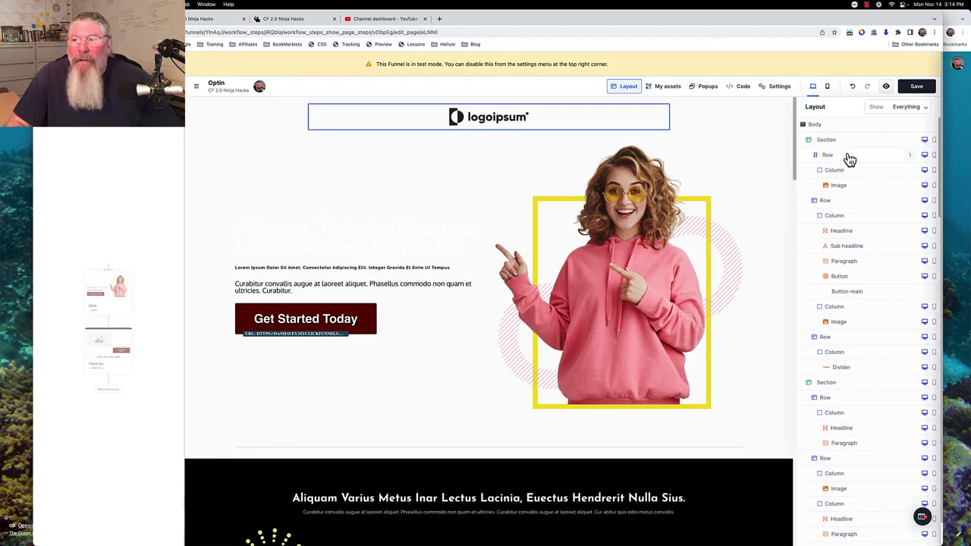
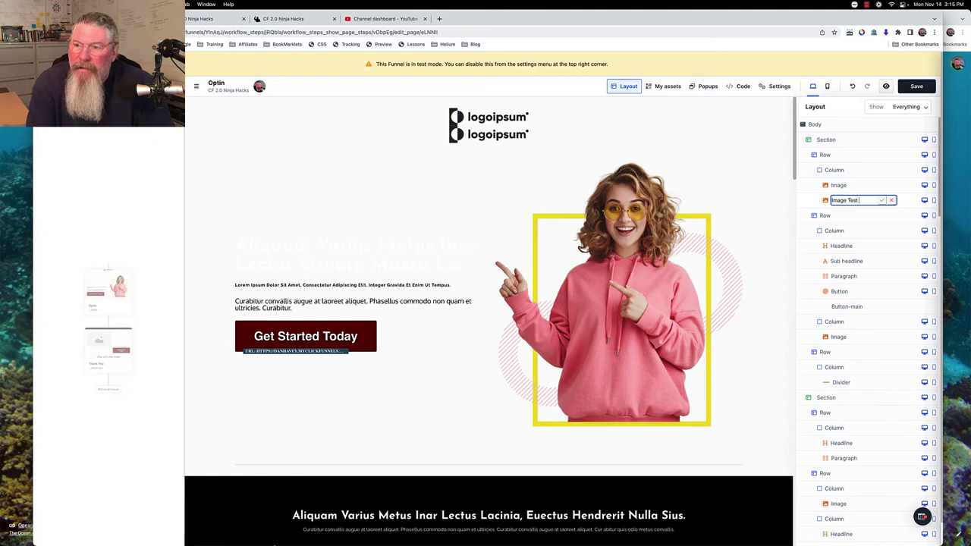
click(883, 203)
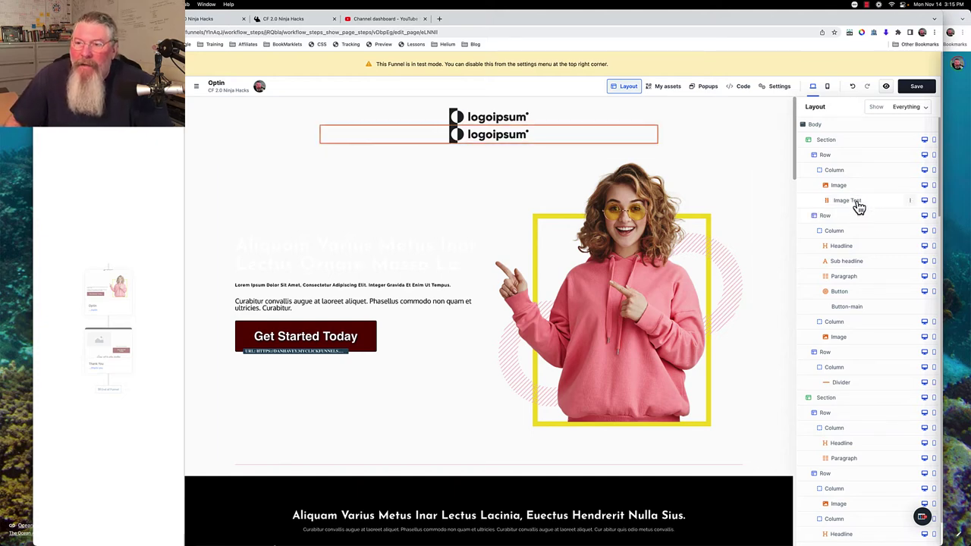
- Open the settings of the Image Test element and bring up its CSS code editor
click(850, 205)
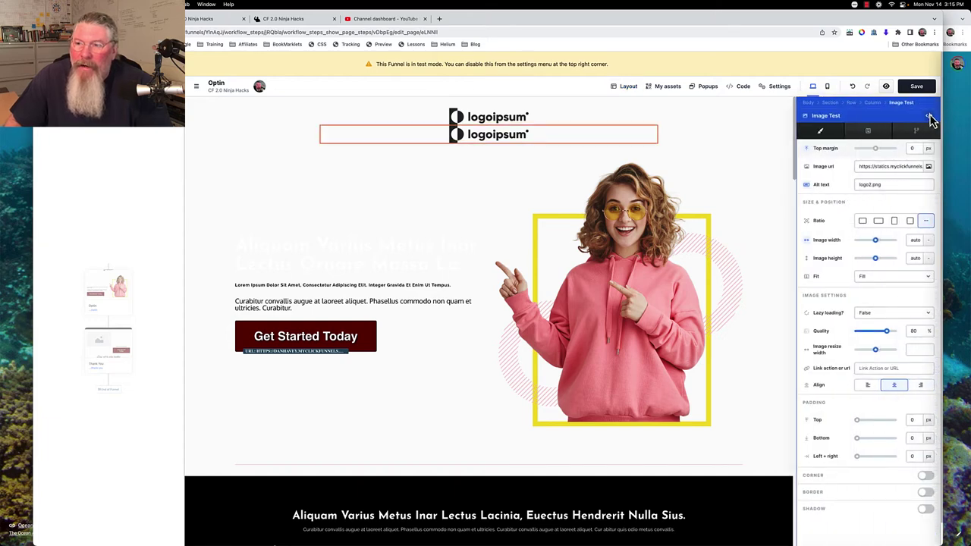
click(929, 116)
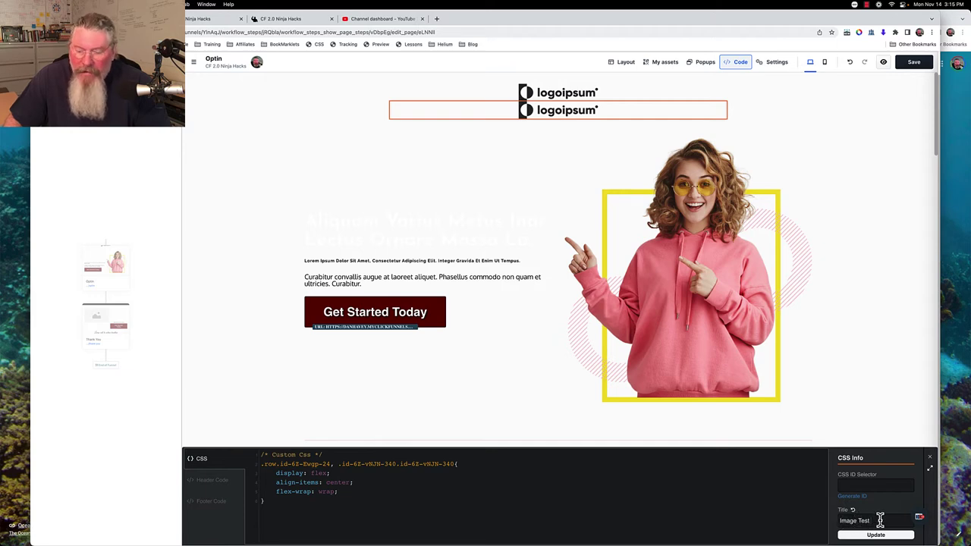
- Retitle the Image Test element as Image Test Demo in its CSS info and bring the layout outline back up
click(880, 521)
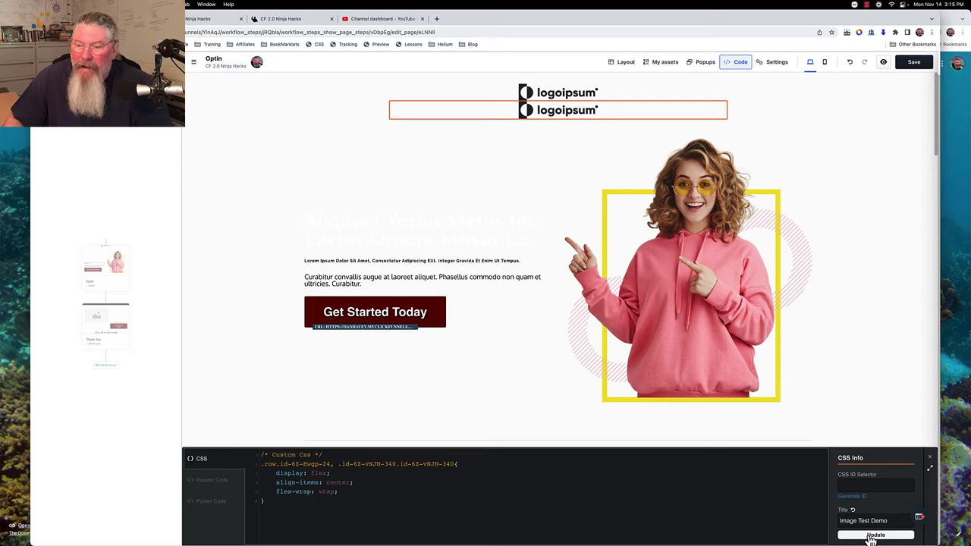
click(802, 105)
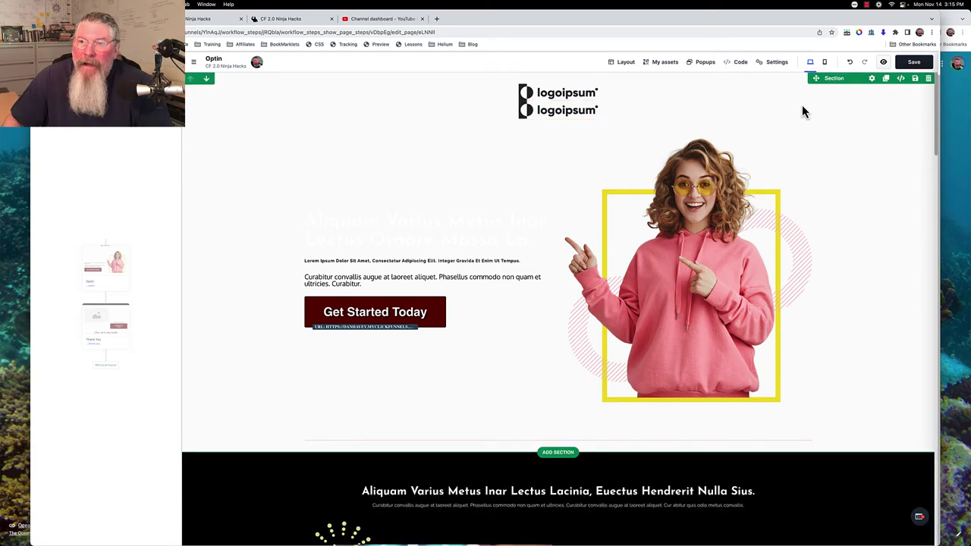
click(620, 63)
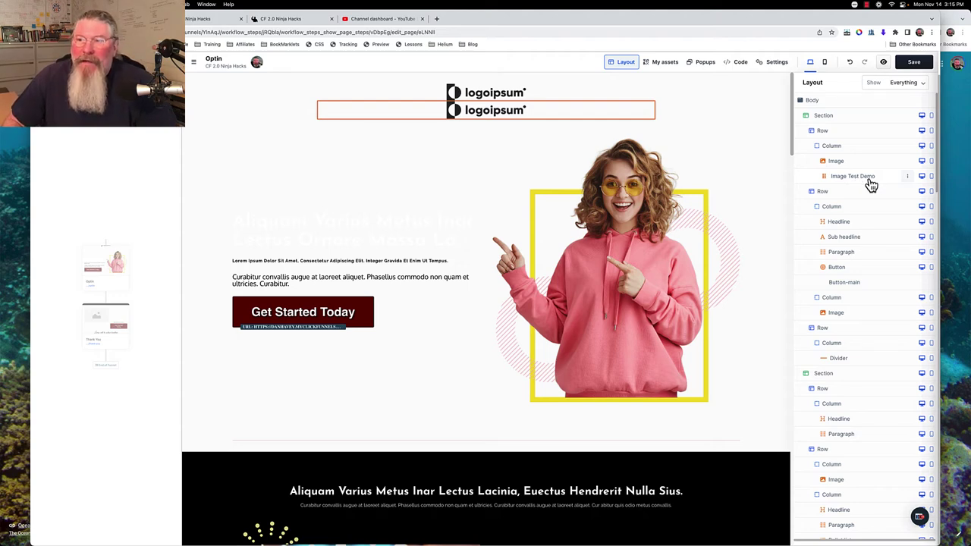
- Move Image Test Demo above the other logo image in the layout outline, and delete Image Test Demo
click(907, 179)
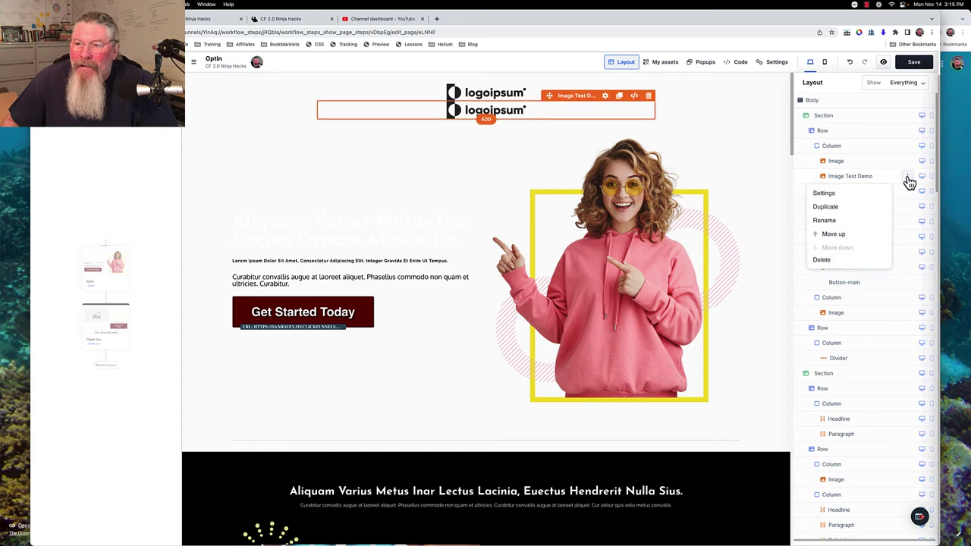
click(819, 235)
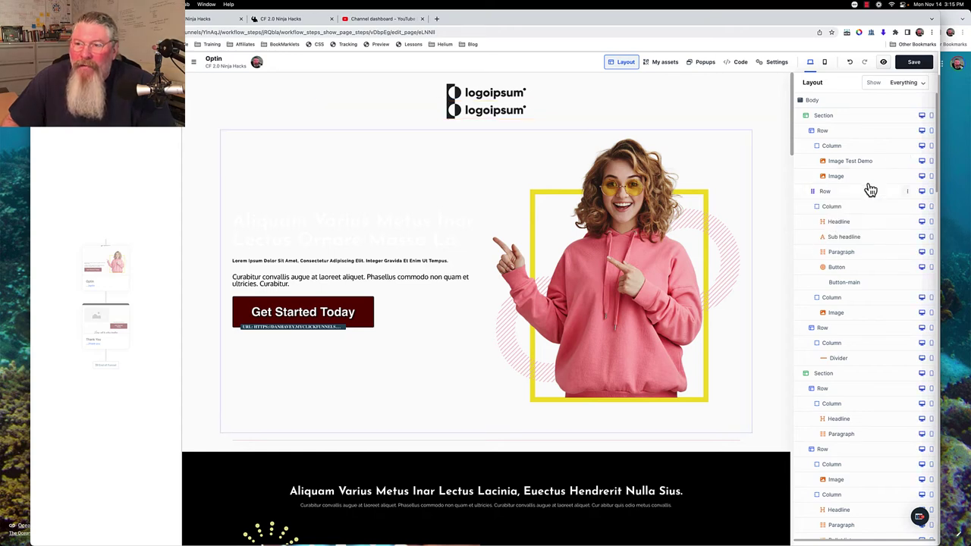
click(907, 163)
click(823, 245)
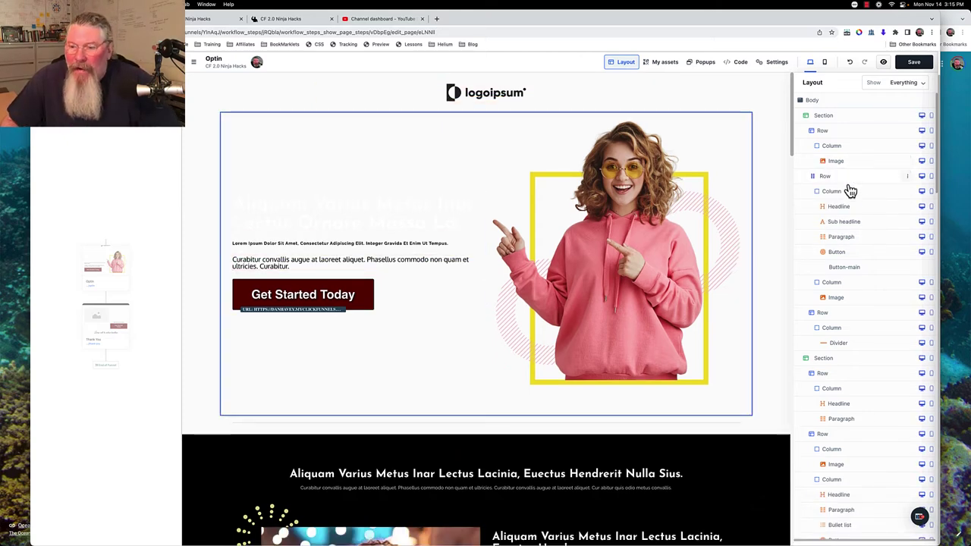
- Filter the layout outline to show only Columns and look at the settings of the second column
scroll(848, 197, down, 5)
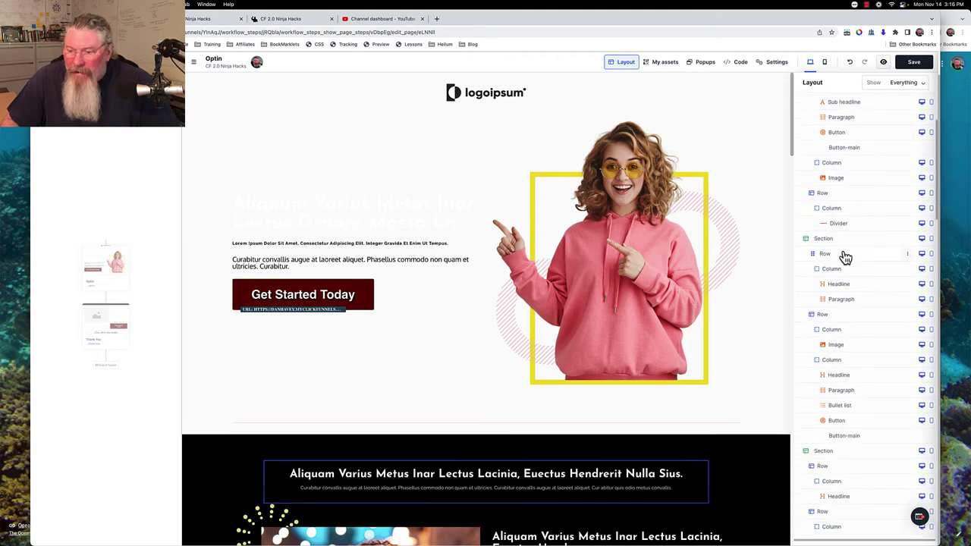
scroll(842, 287, up, 5)
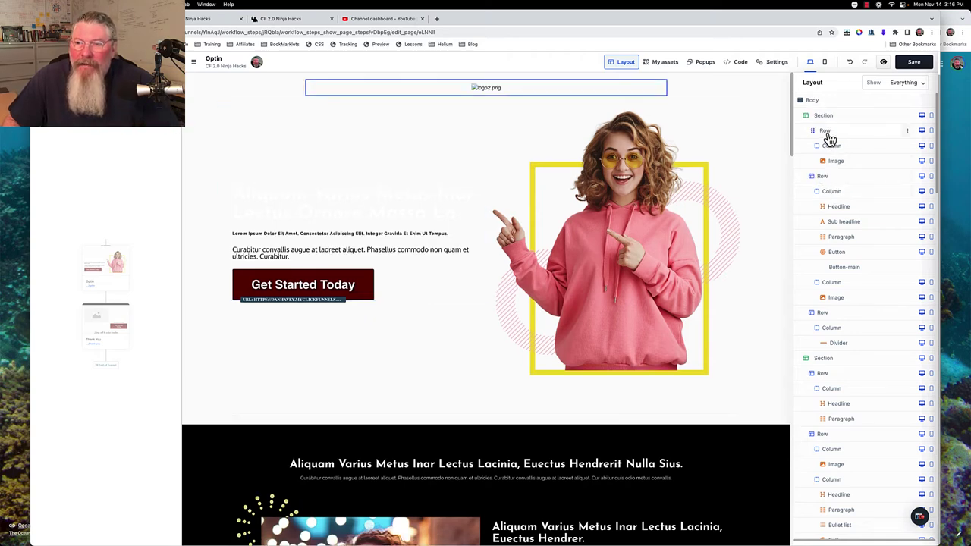
click(904, 84)
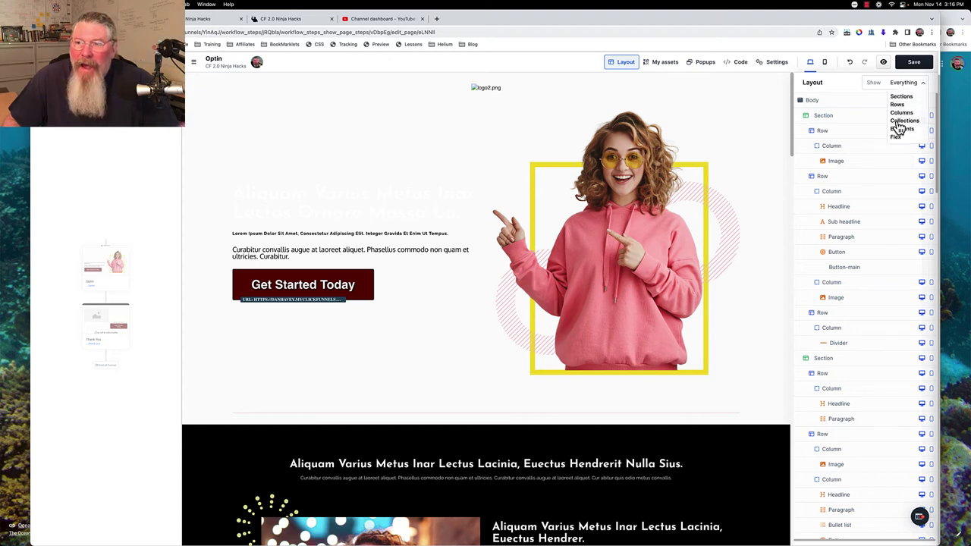
click(903, 114)
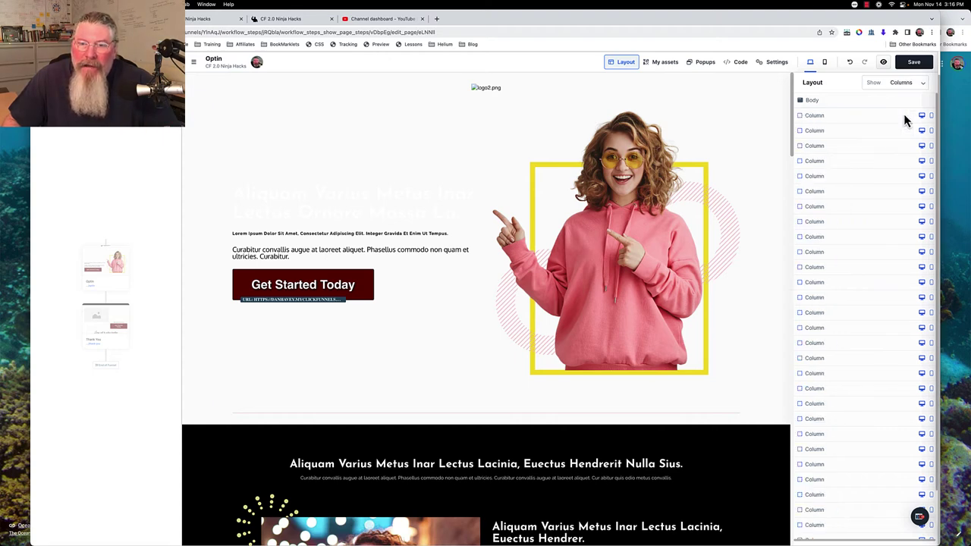
click(817, 134)
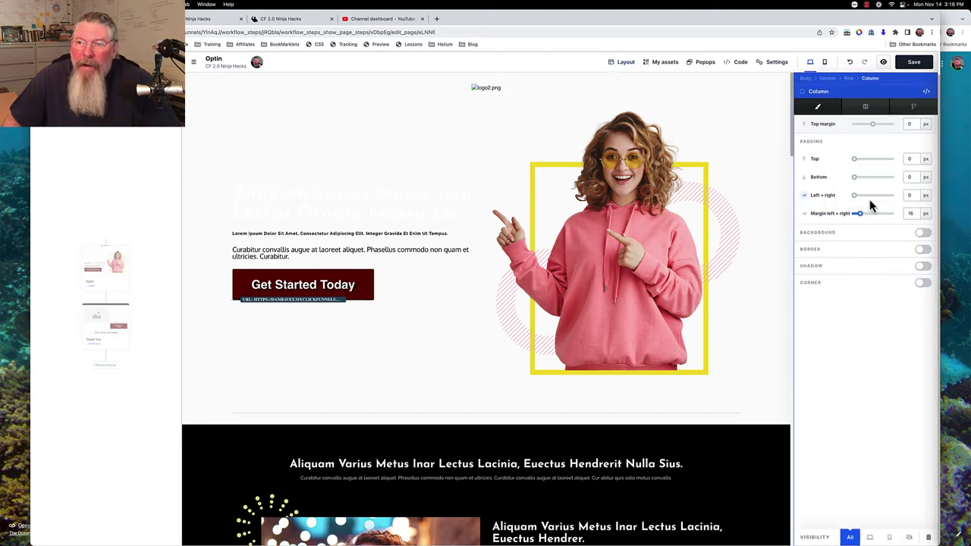
click(741, 123)
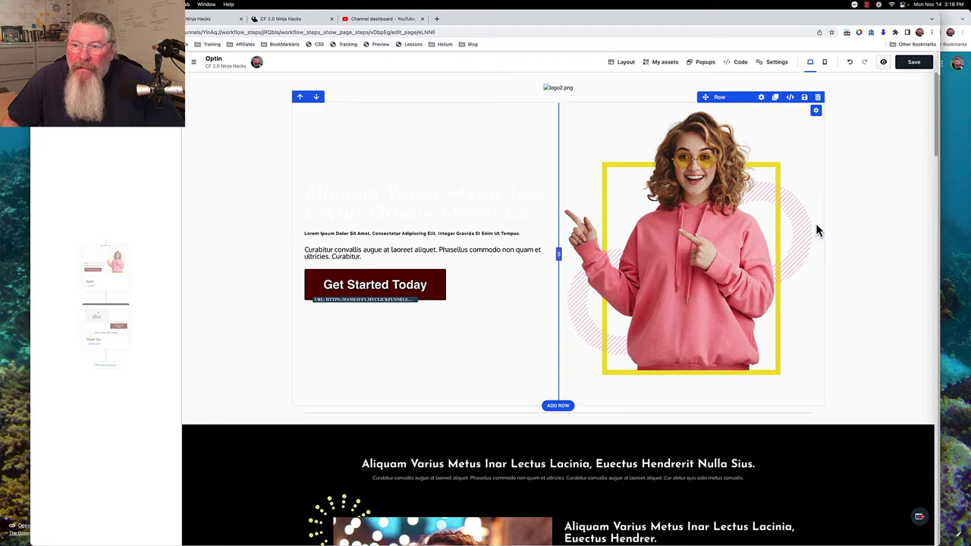
- Clear the hero row's top, bottom and side padding to 0 px
click(764, 238)
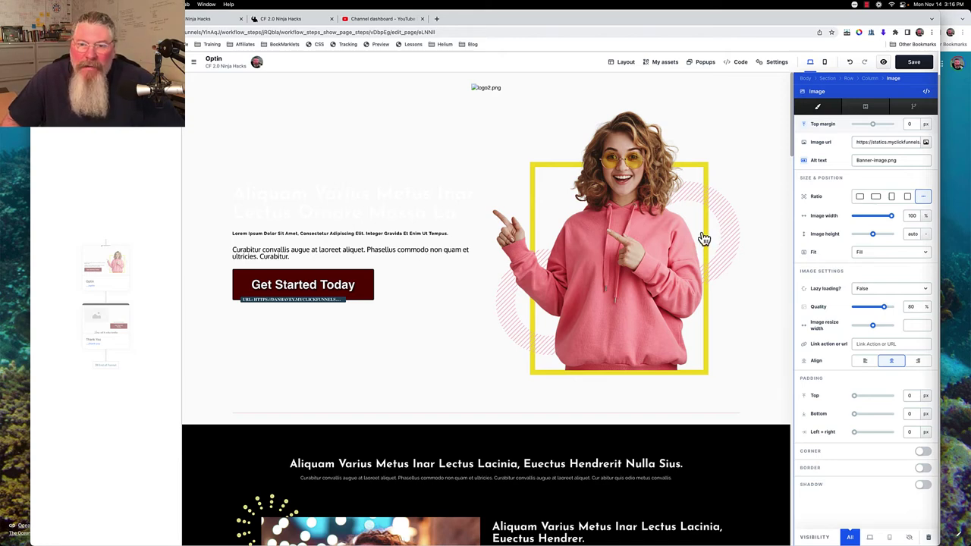
key(Escape)
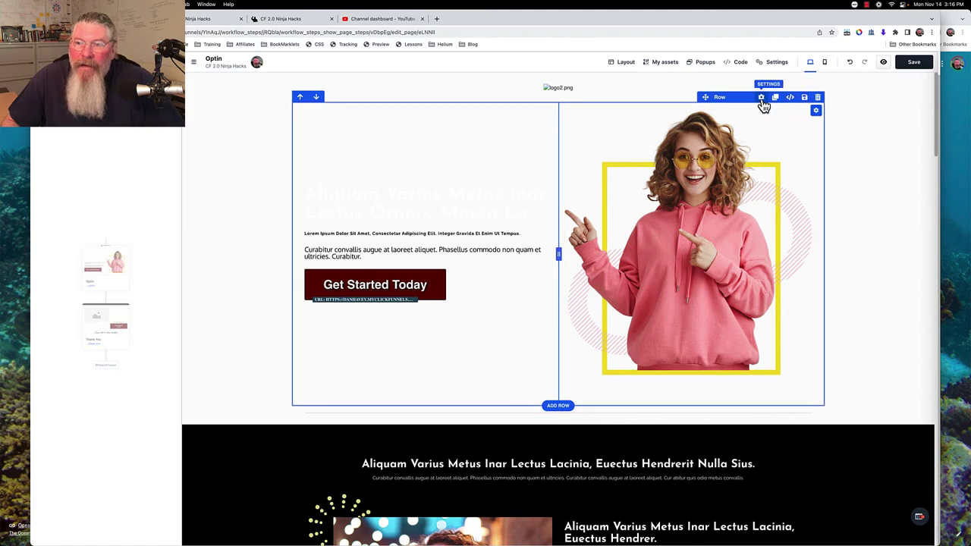
click(761, 98)
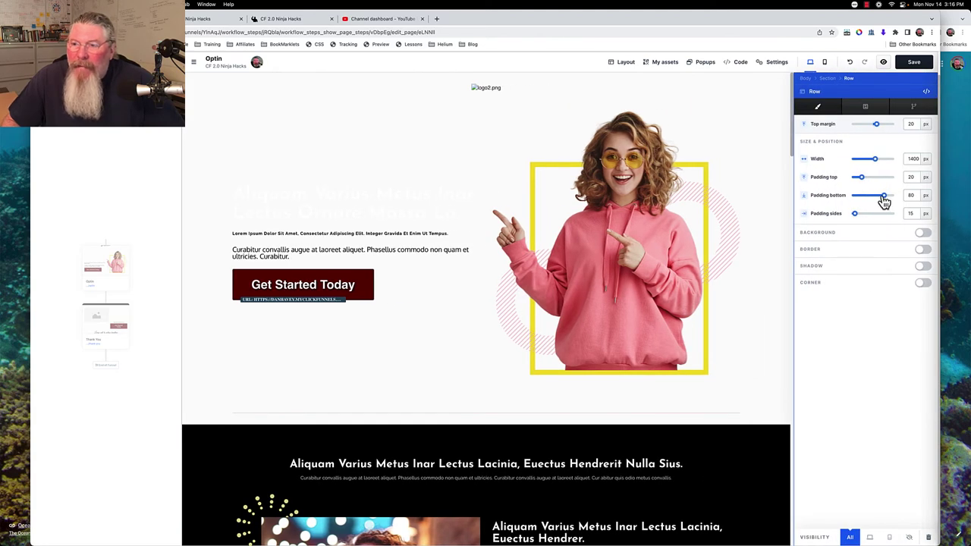
drag(885, 196, 821, 220)
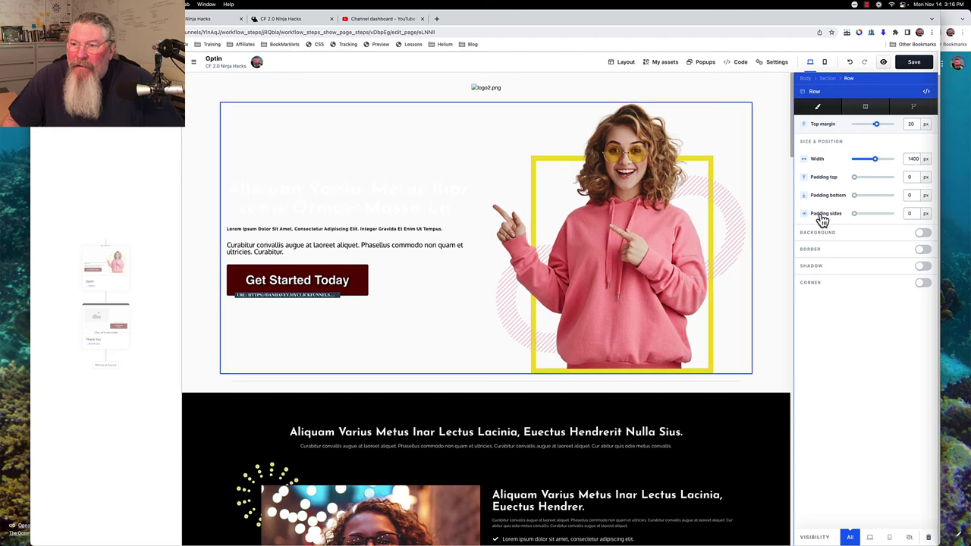
click(756, 180)
- Clear the hero section's top and side padding to 0 px
click(768, 97)
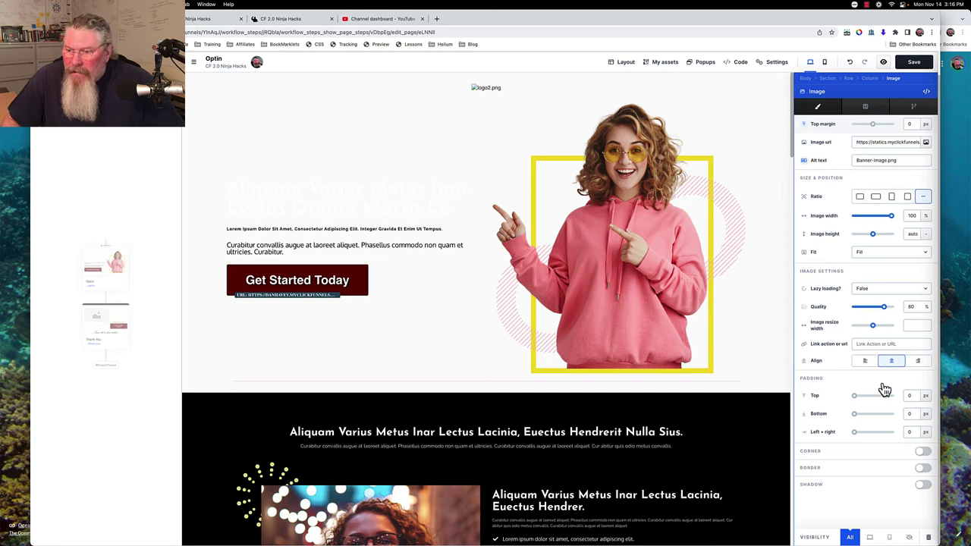
click(680, 141)
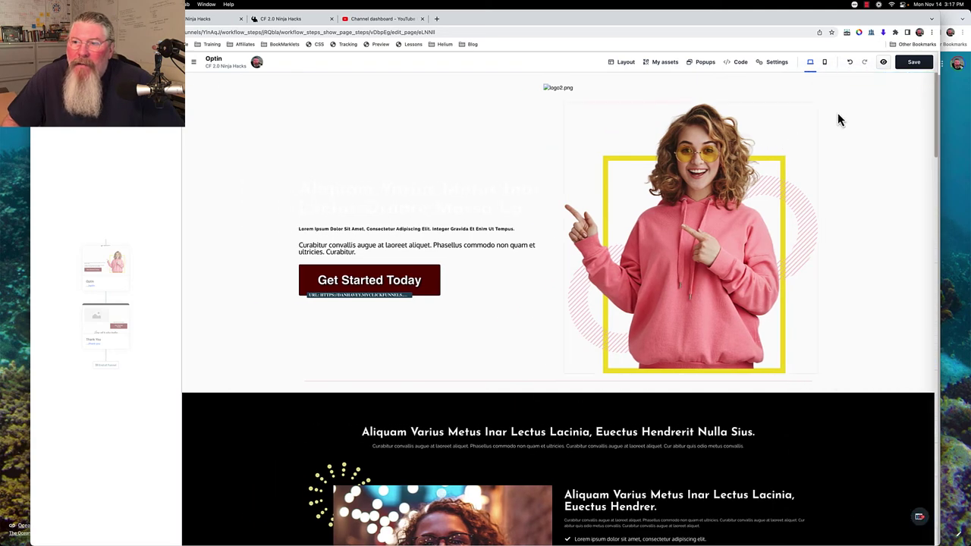
click(875, 81)
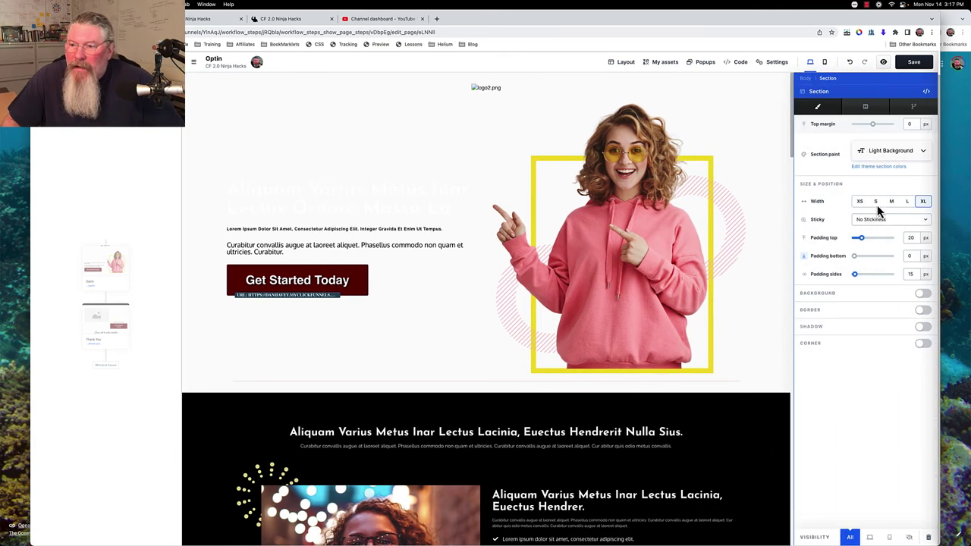
drag(862, 239, 798, 279)
click(736, 113)
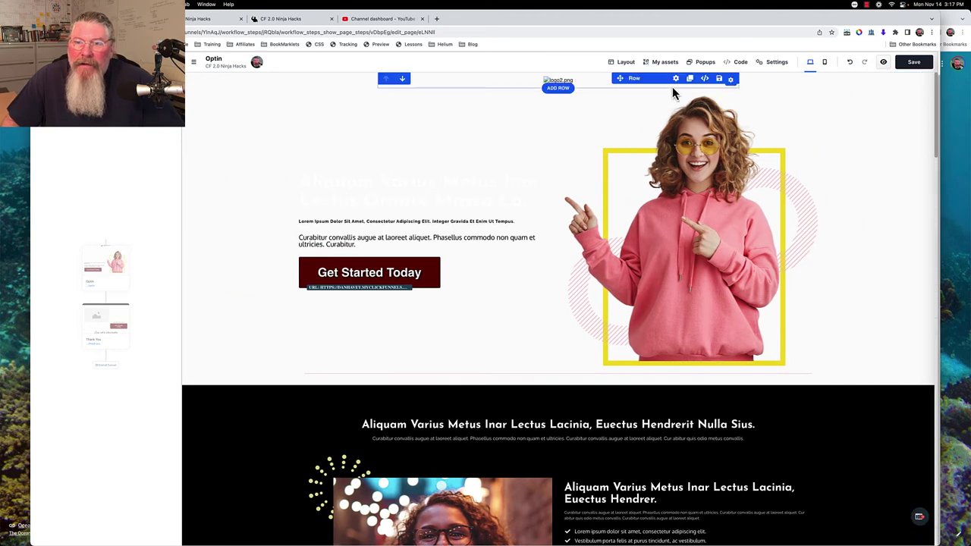
- Clear the logo row's top, bottom and side padding to 0 px
click(676, 79)
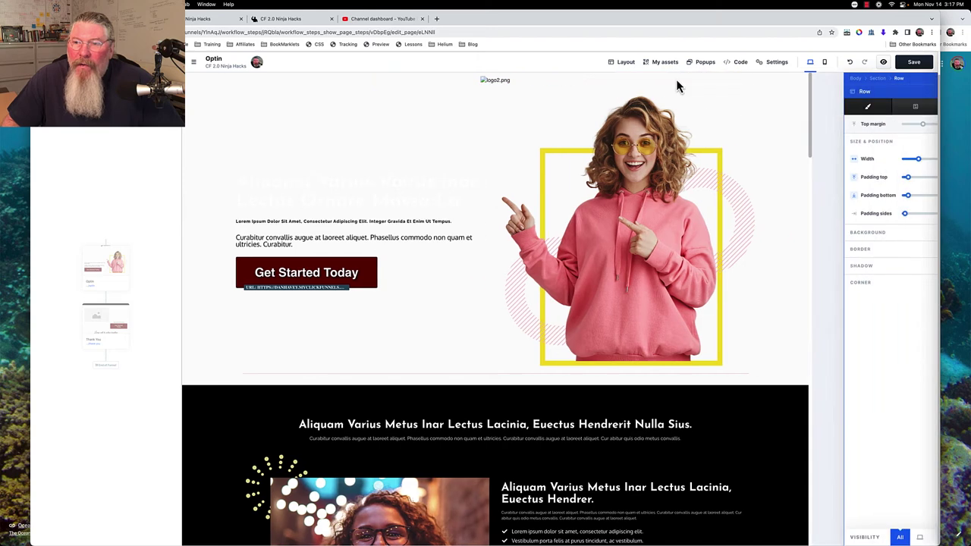
drag(858, 213, 802, 182)
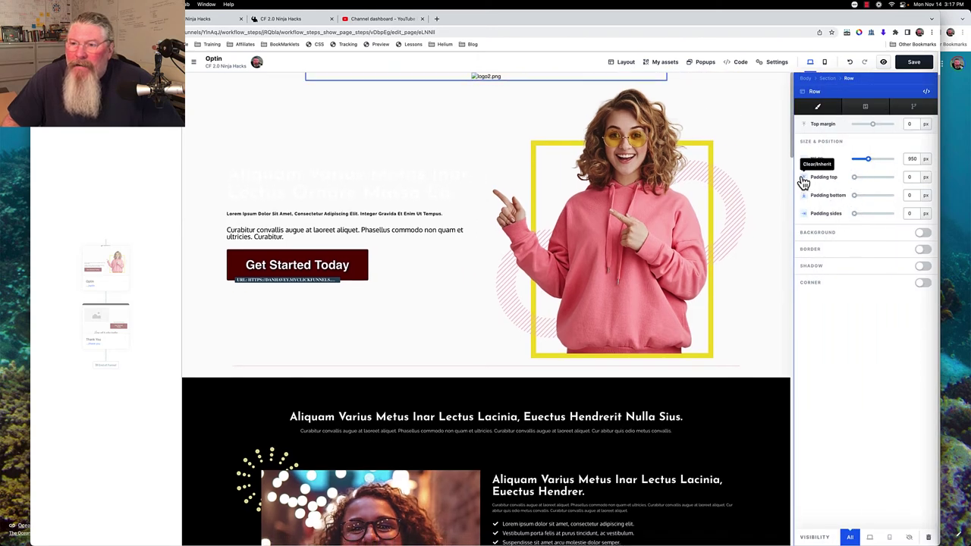
click(754, 130)
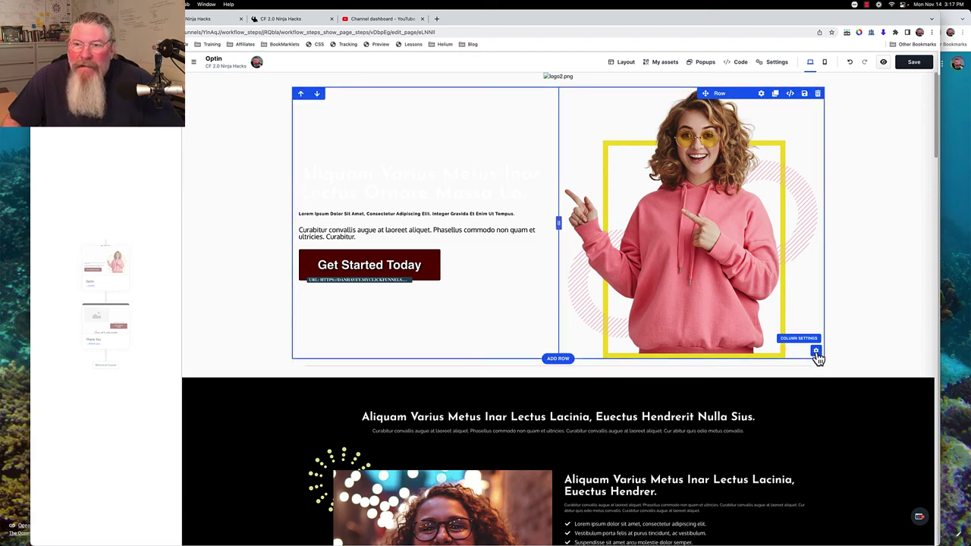
- View the settings of the woman's image, and open those of the paragraph above the Get Started Today button
click(717, 243)
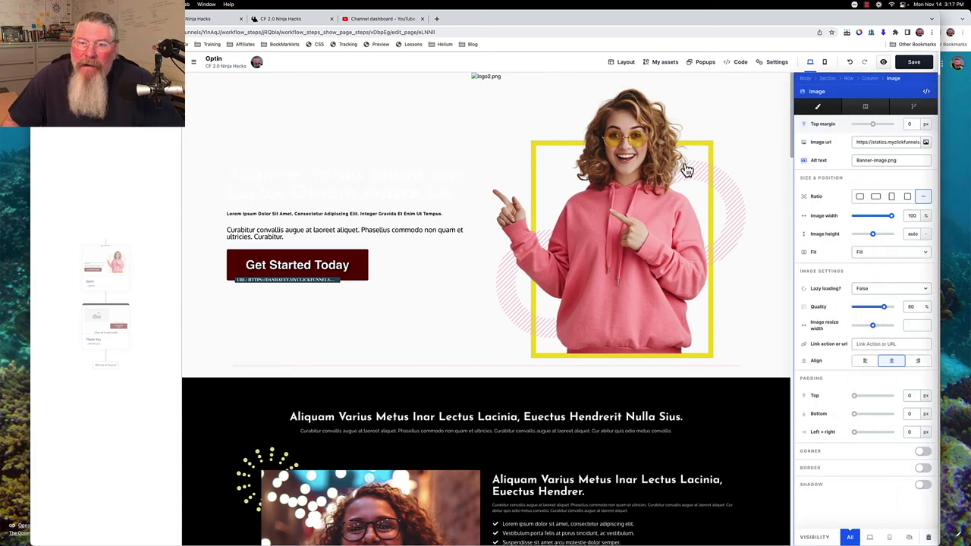
key(Escape)
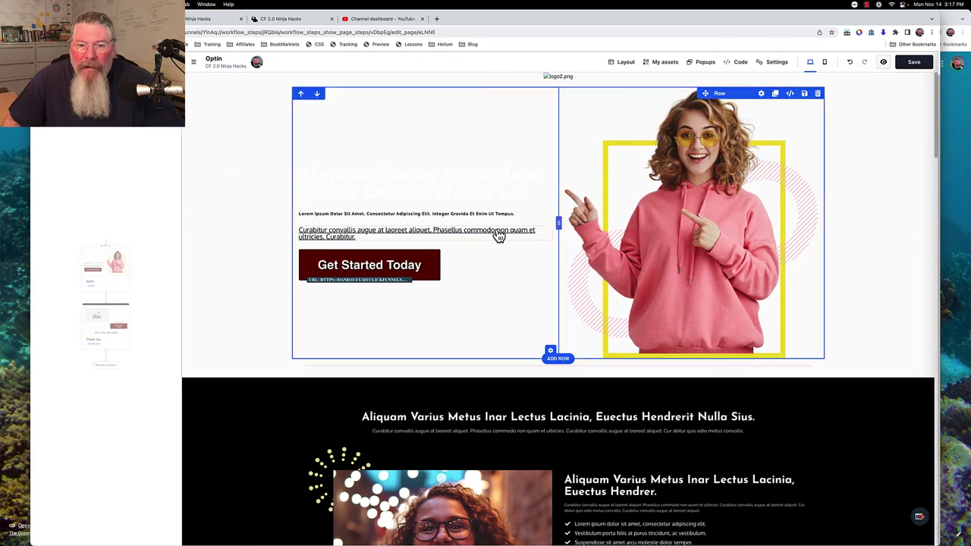
click(498, 237)
click(497, 231)
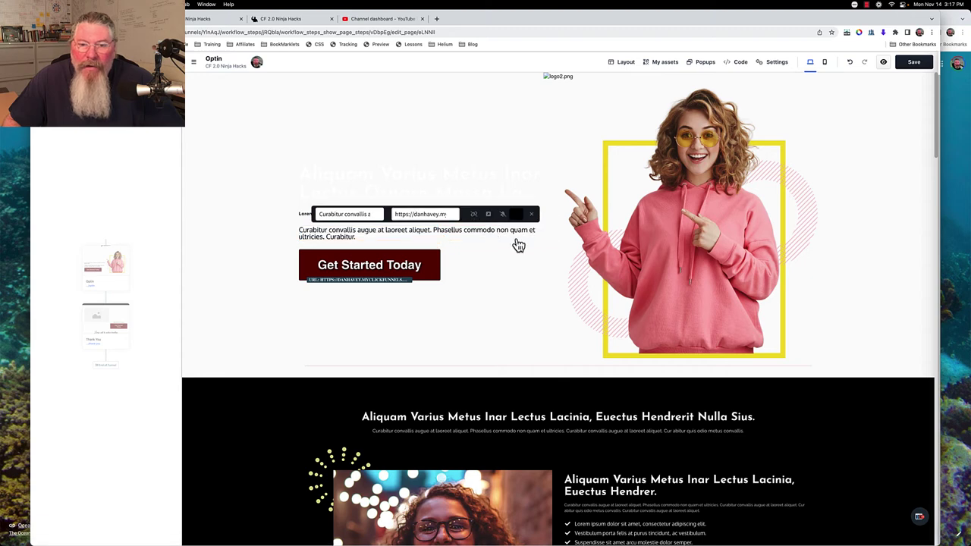
click(533, 219)
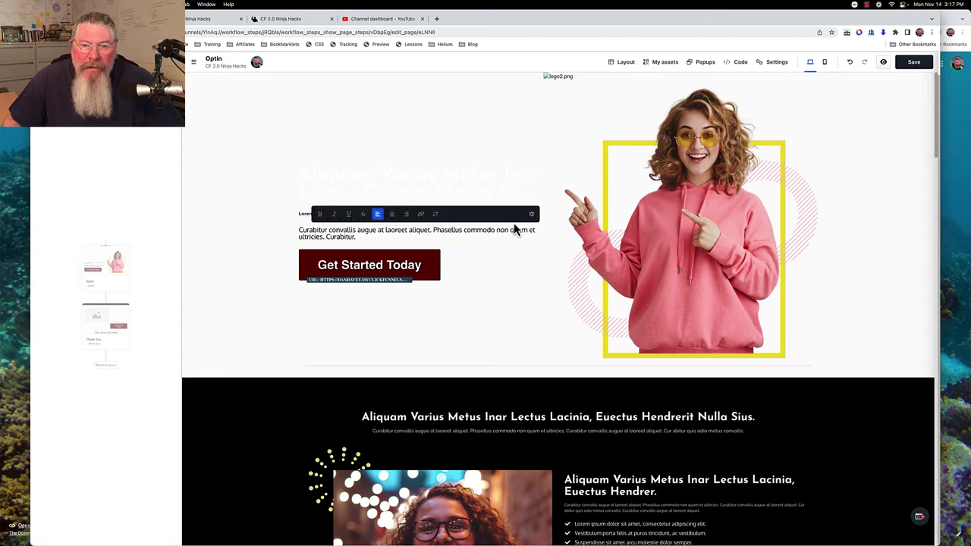
click(533, 218)
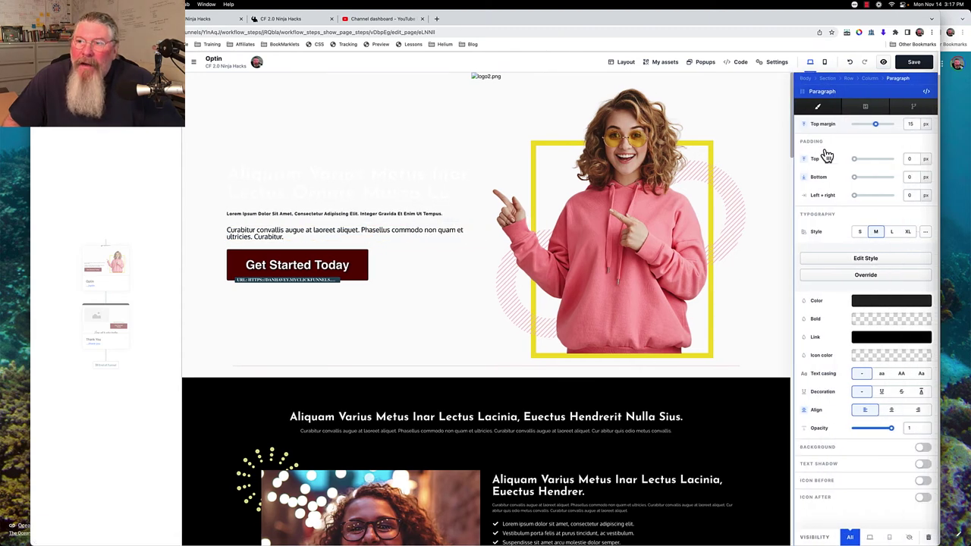
- Go up from the paragraph's settings through its parent column, row and section to the Body settings
click(871, 79)
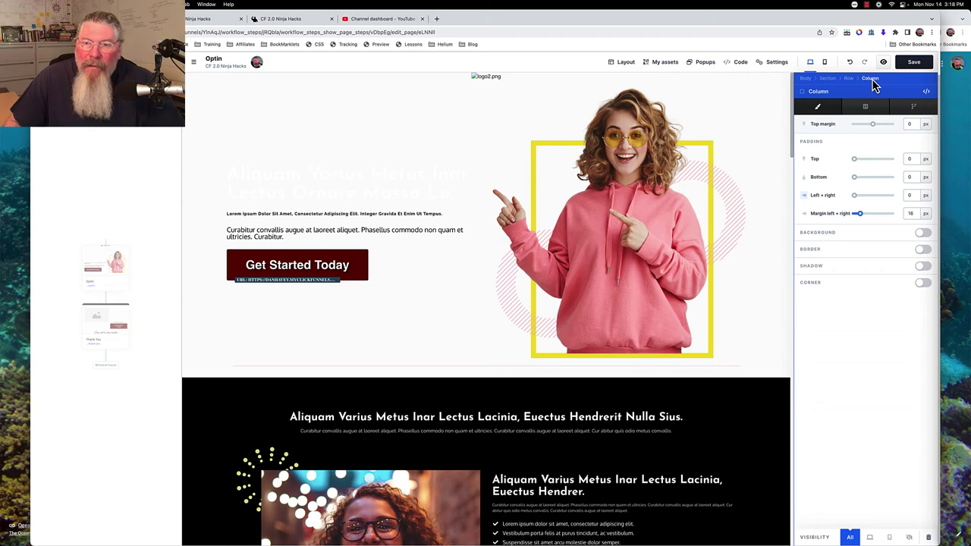
click(849, 81)
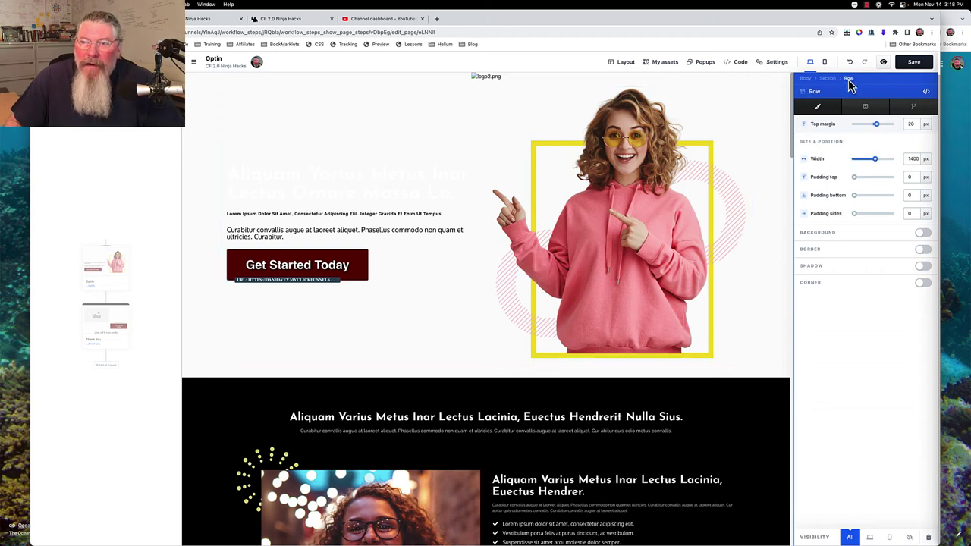
click(827, 79)
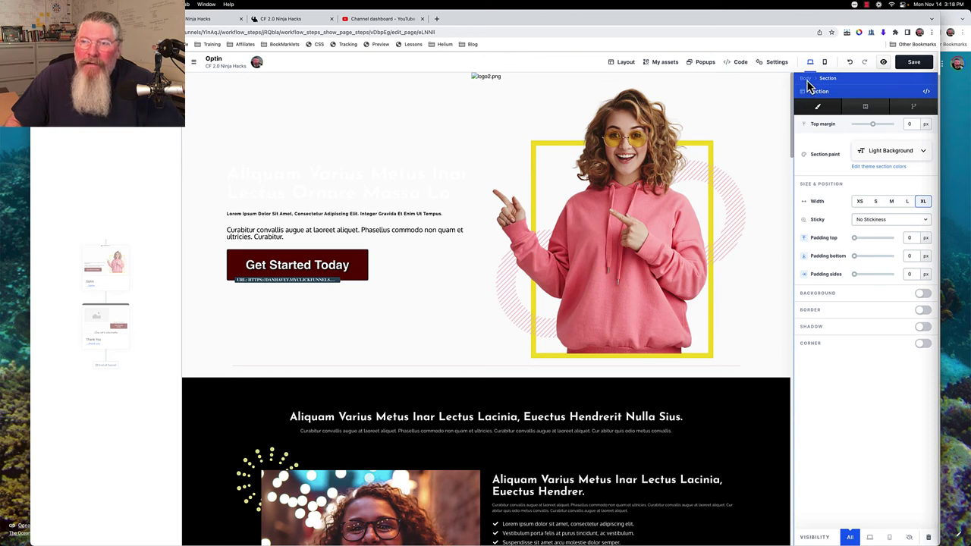
click(806, 79)
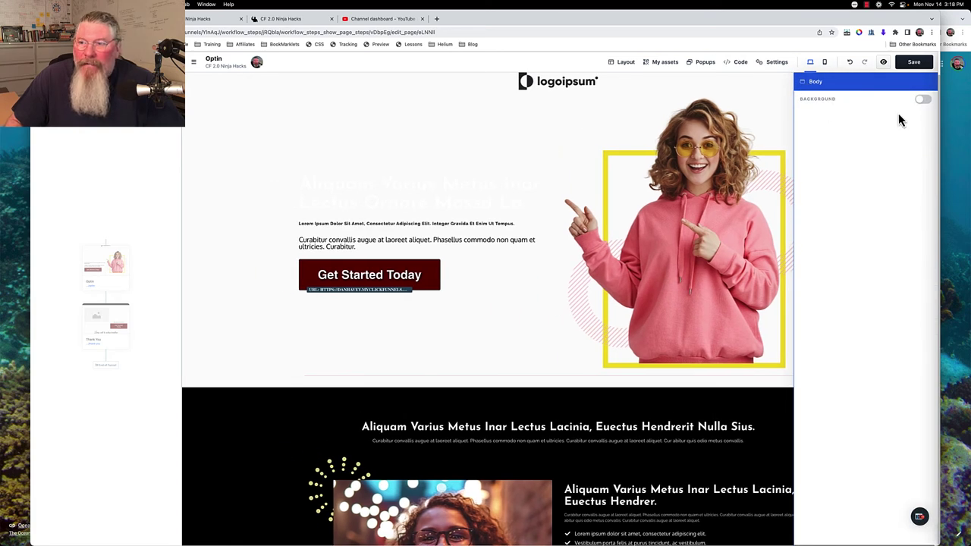
- Turn the page body's background on, switch it off again and close the Body settings
click(922, 100)
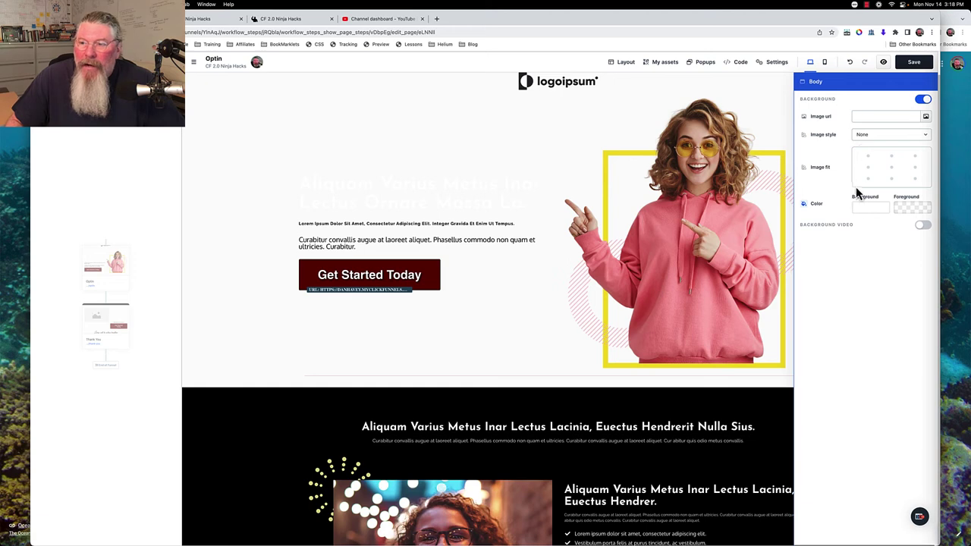
click(922, 101)
key(Escape)
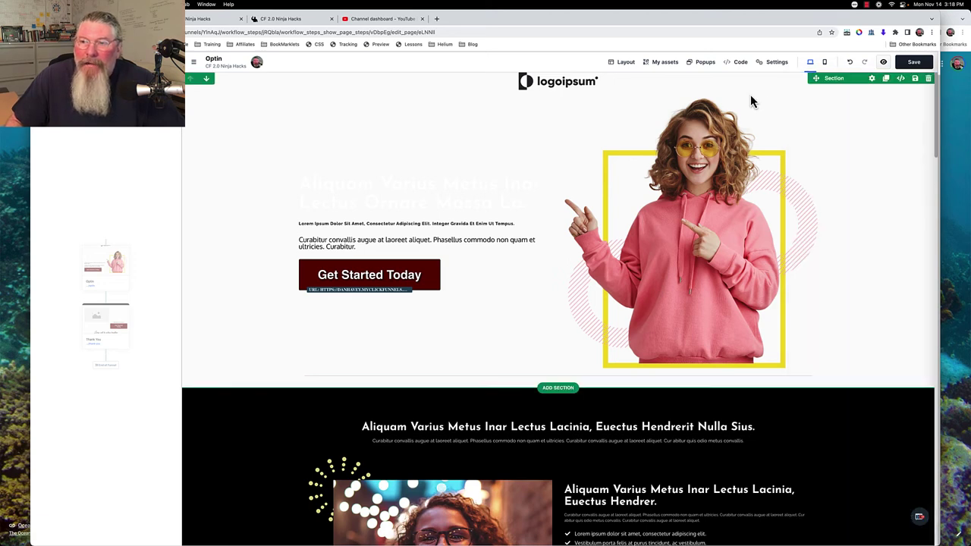
- Open the settings of the woman's image in the hero section
click(725, 161)
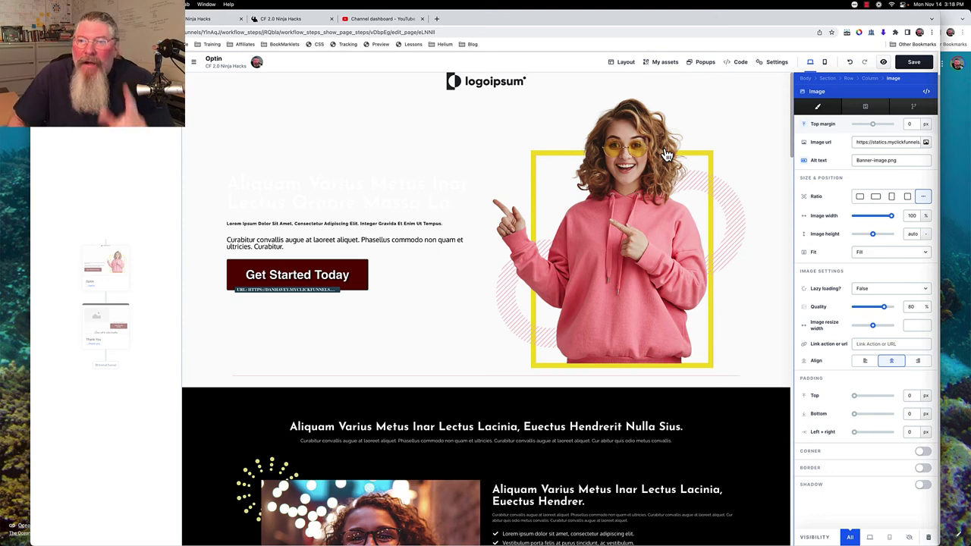
- Close the image's settings, then open the first section from the layout outline and hide it in all devices
key(Escape)
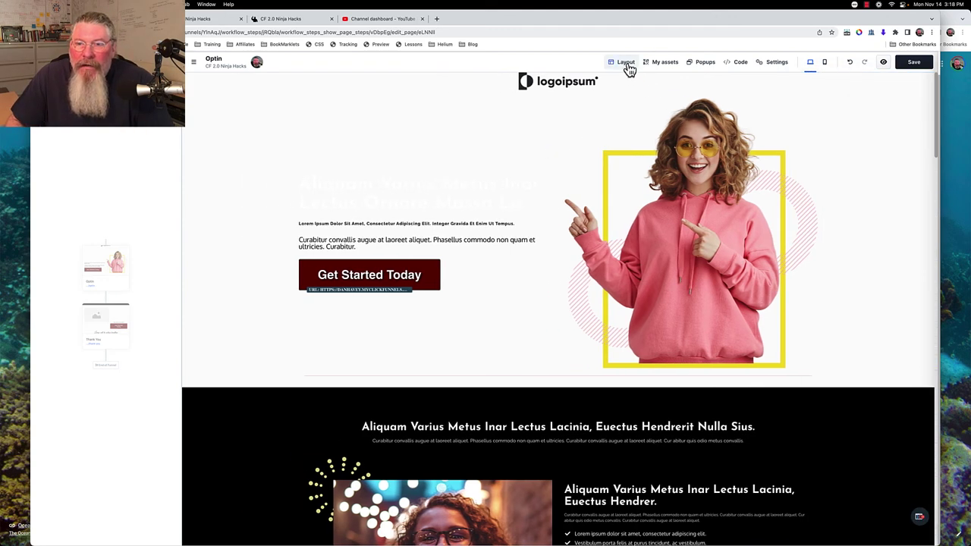
click(625, 64)
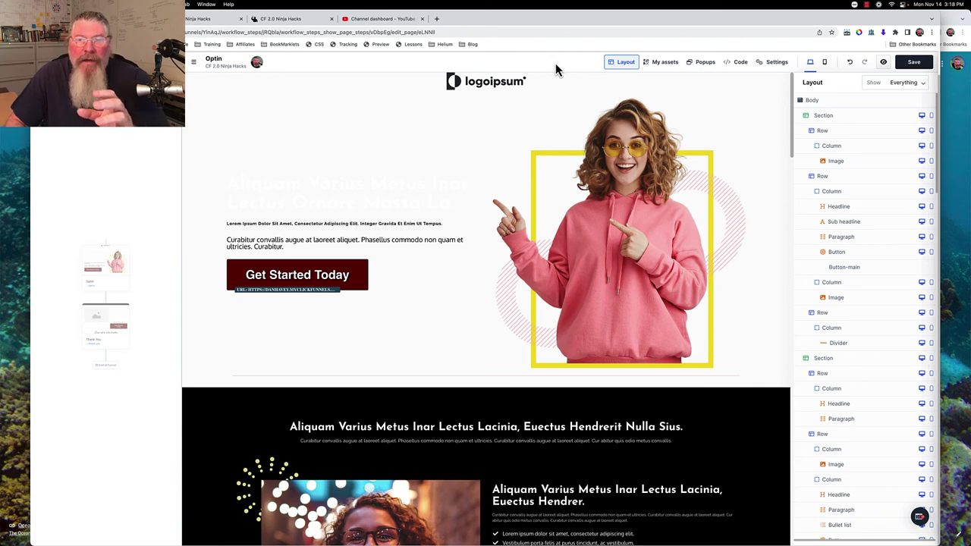
click(697, 66)
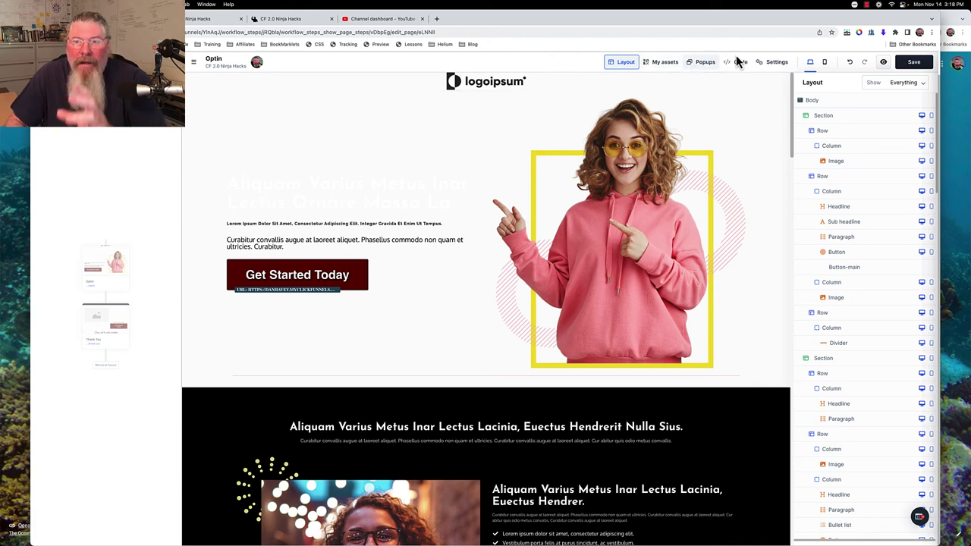
mouse_move(761, 69)
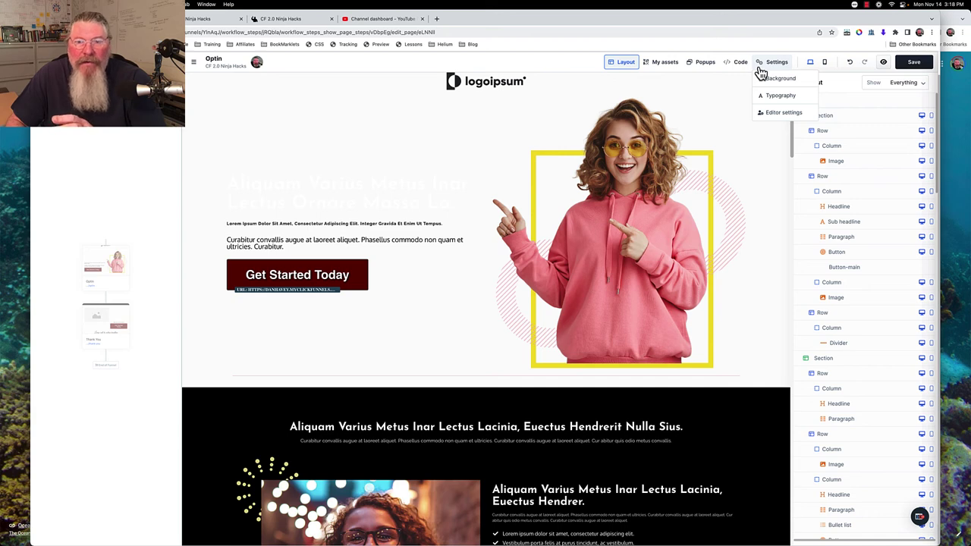
click(824, 117)
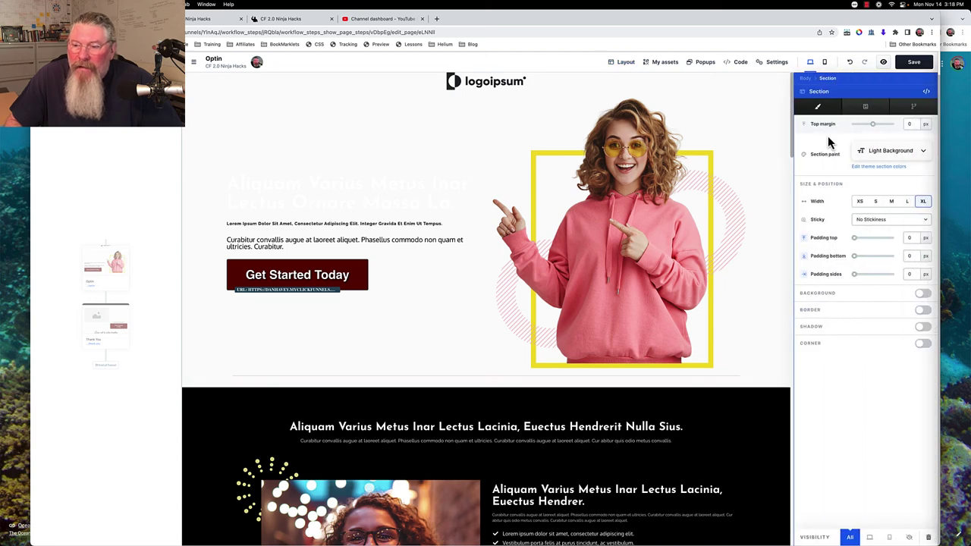
click(911, 538)
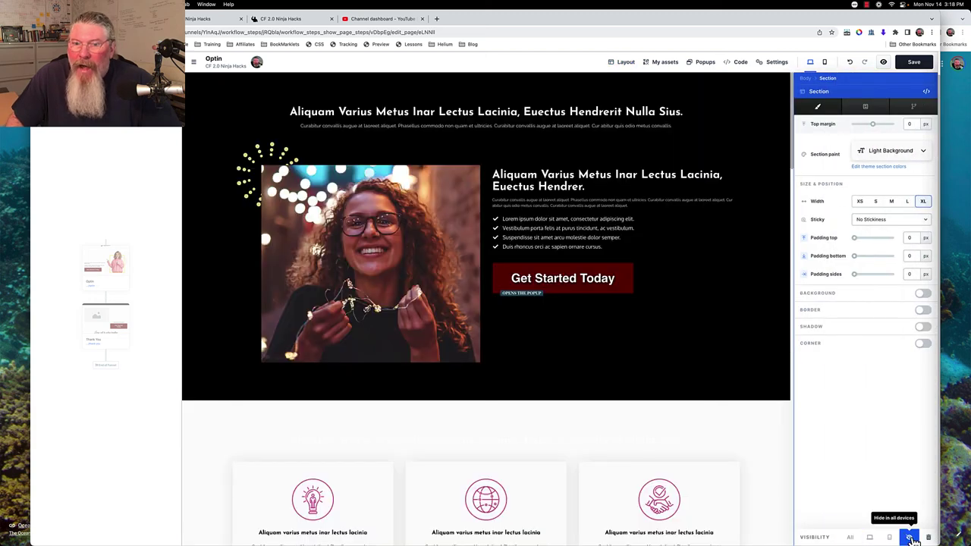
- Open the hidden section's headline from the layout outline and view its custom CSS and CSS info, then close the code editor
click(623, 64)
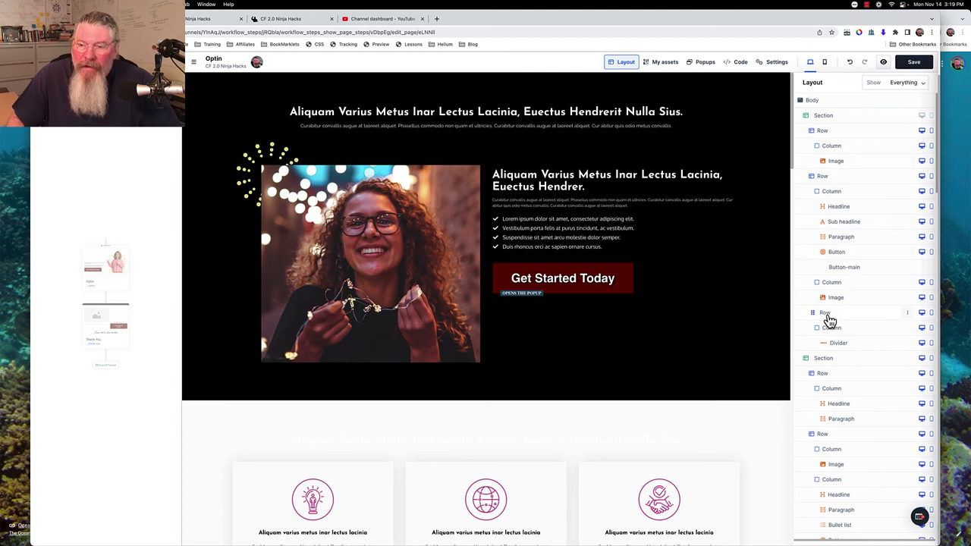
click(842, 209)
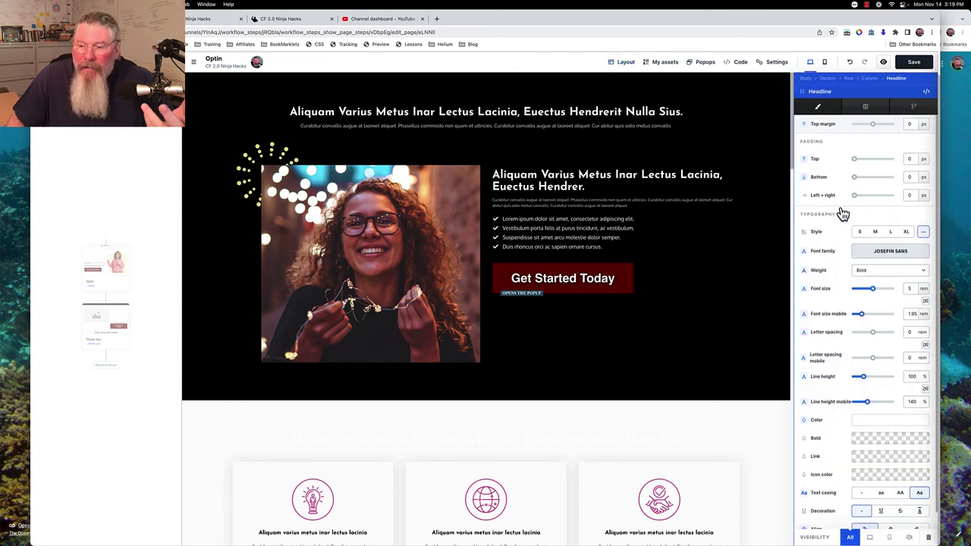
click(926, 93)
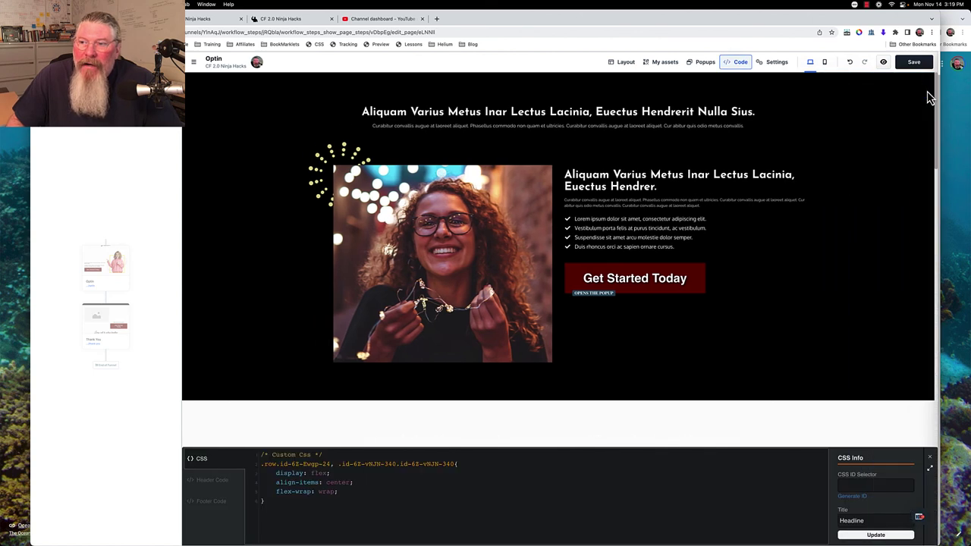
click(854, 483)
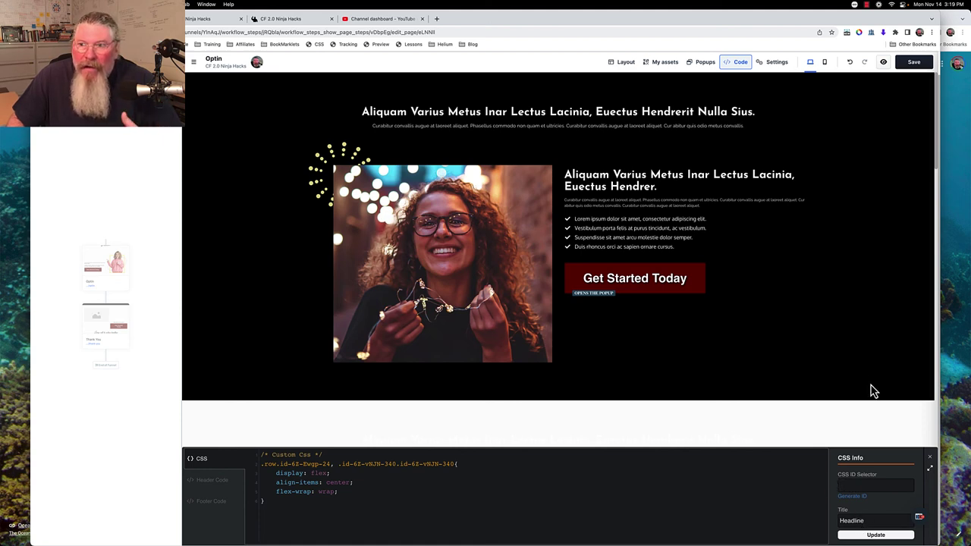
click(785, 297)
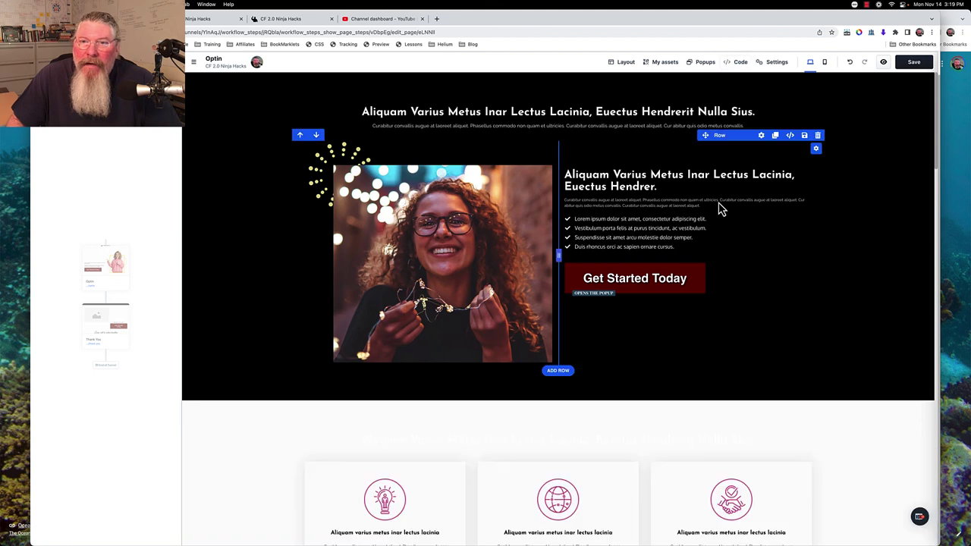
- Reopen the hidden headline's settings through the layout outline, view its animation, advanced CSS and custom attribute options, and close them
click(625, 67)
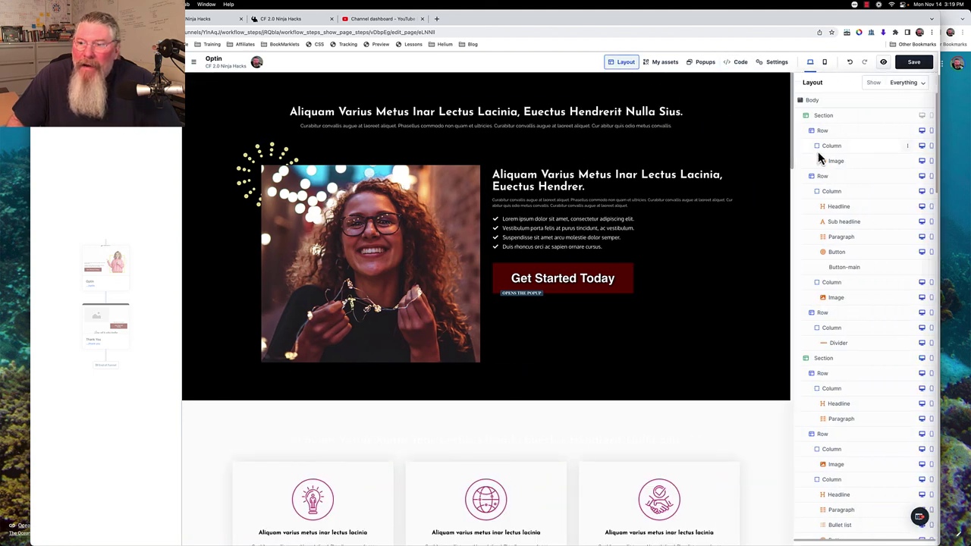
click(836, 208)
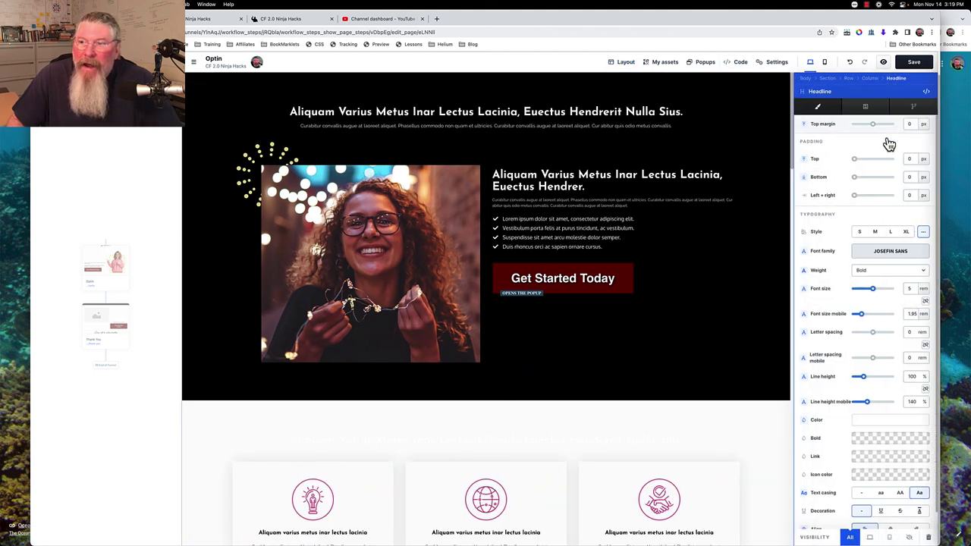
click(865, 107)
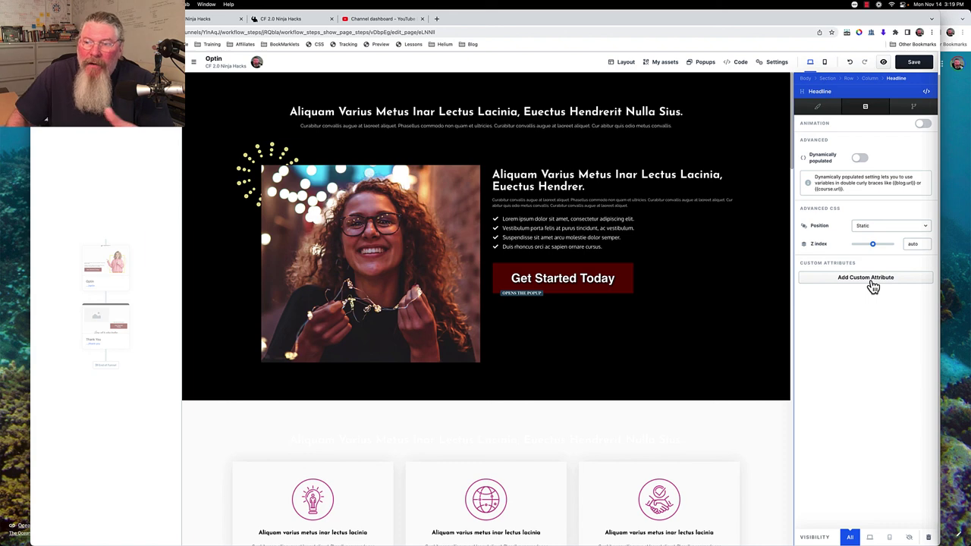
click(744, 129)
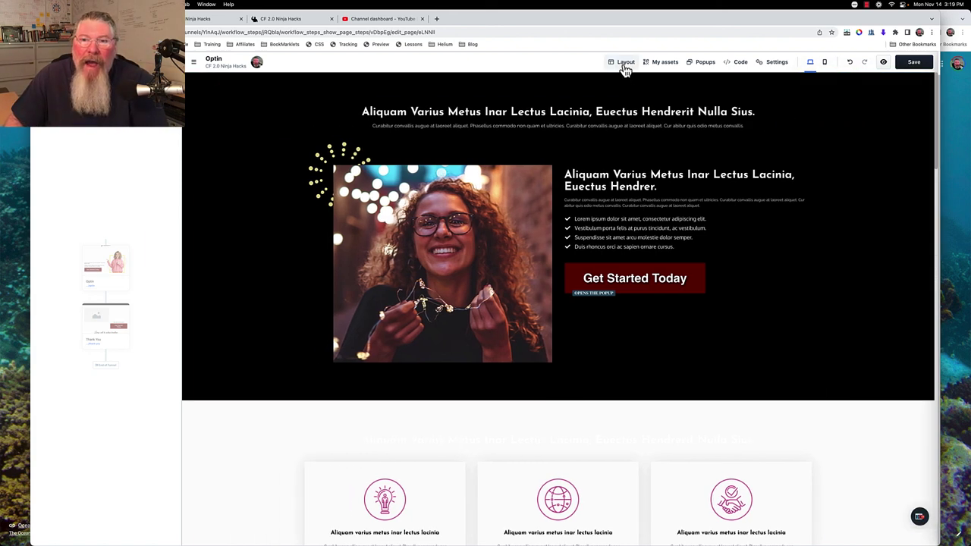
- Set the hidden first section's visibility back to All through the layout outline, then review the outline and close it
click(625, 64)
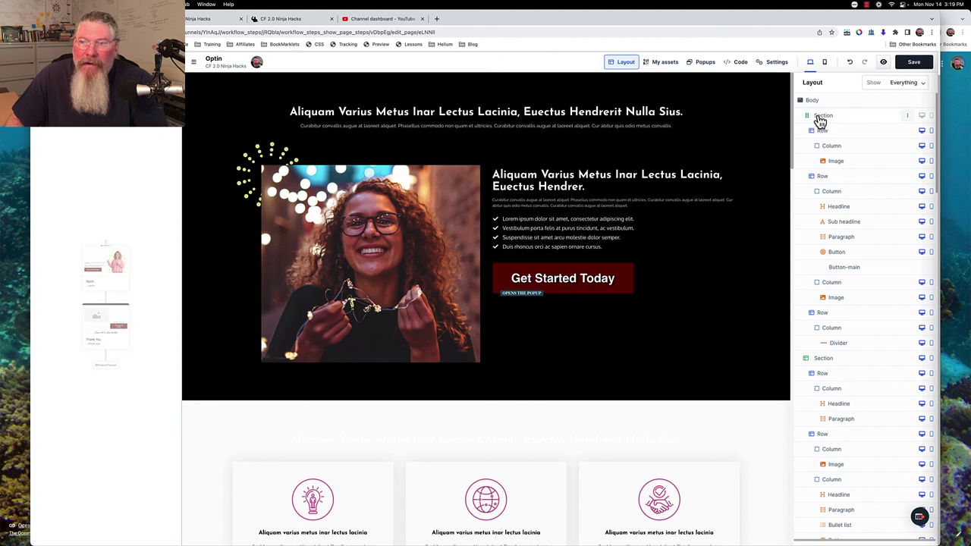
click(822, 122)
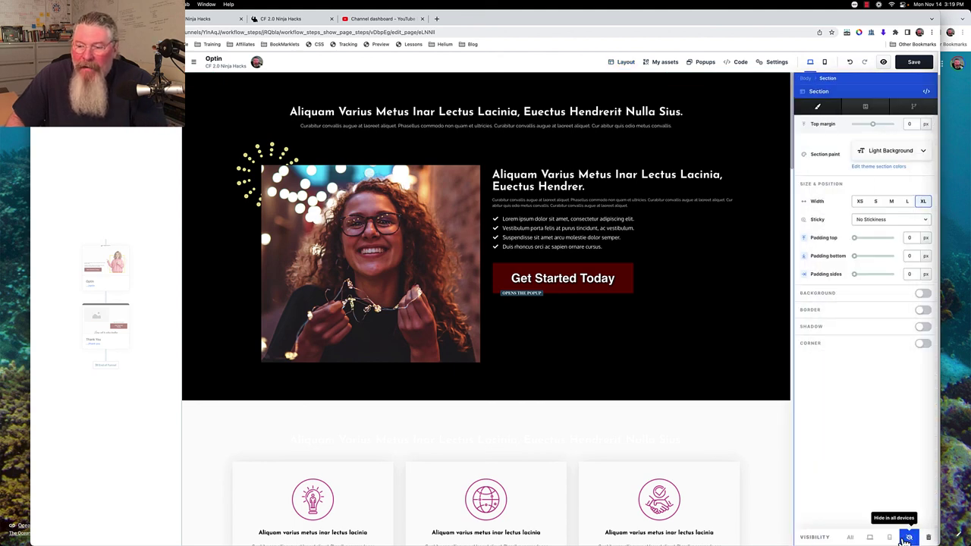
click(851, 537)
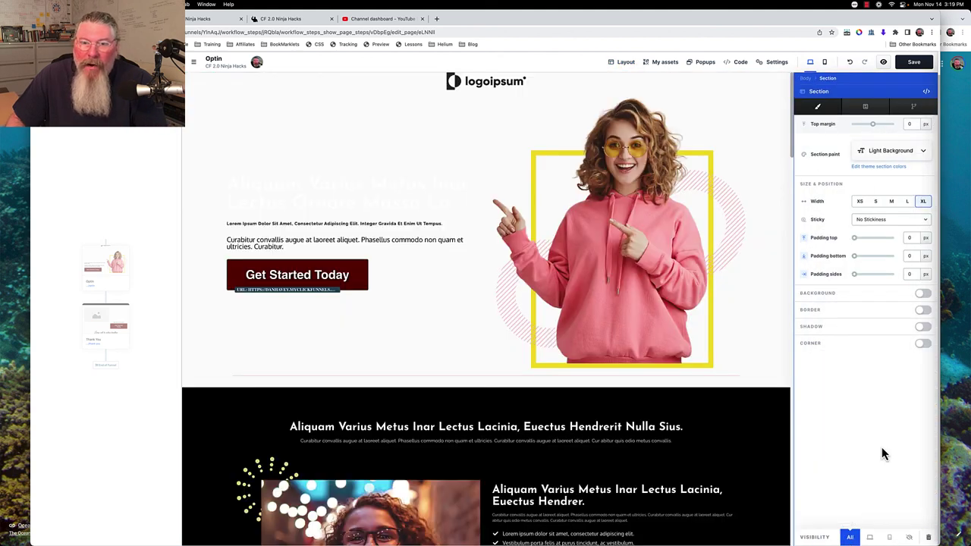
key(Escape)
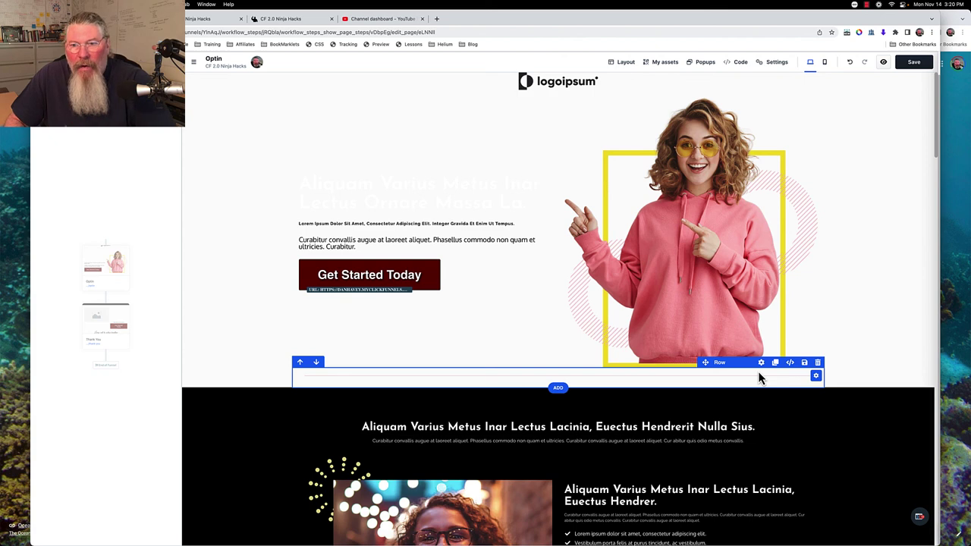
click(628, 66)
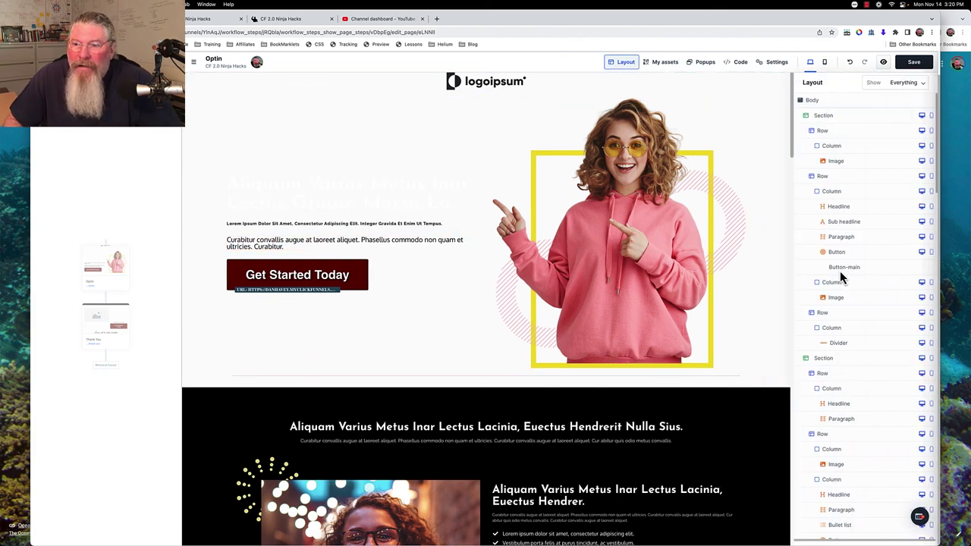
click(491, 176)
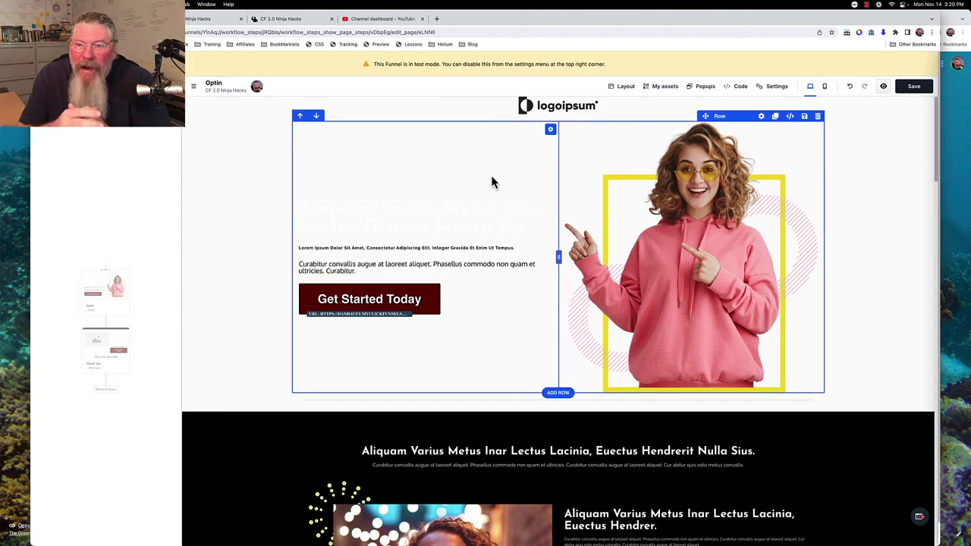